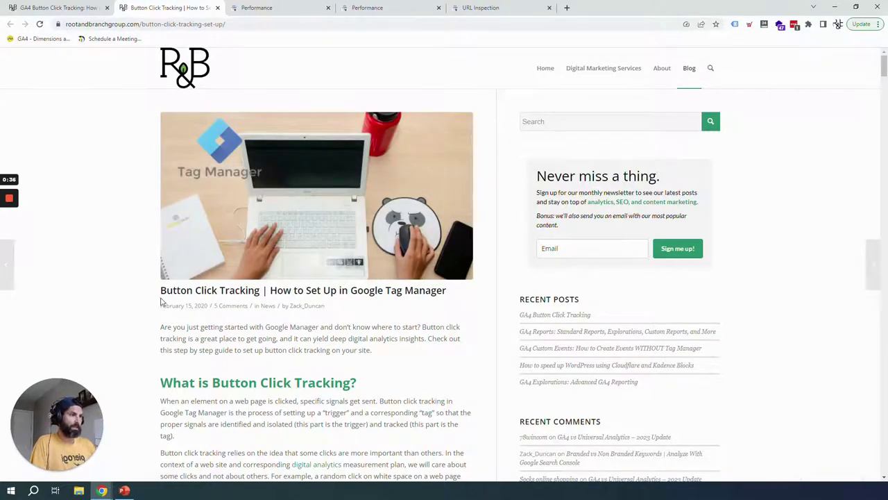
# Compare the old Button Click Tracking post with the GA4 Button Click Tracking post.
pyautogui.moveTo(165, 290)
pyautogui.mouseDown()
pyautogui.moveTo(229, 285)
pyautogui.moveTo(166, 290)
pyautogui.mouseUp()
pyautogui.click(123, 290)
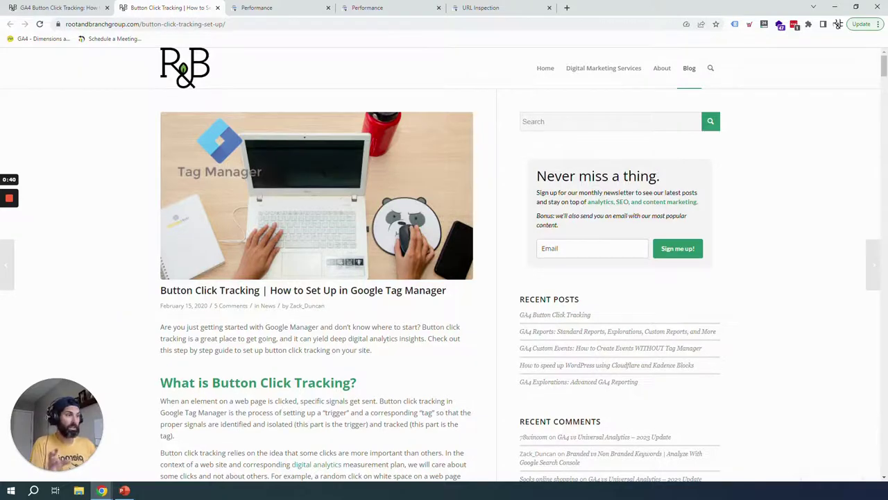
pyautogui.scroll(-7, 158, 319)
pyautogui.scroll(-3, 710, 239)
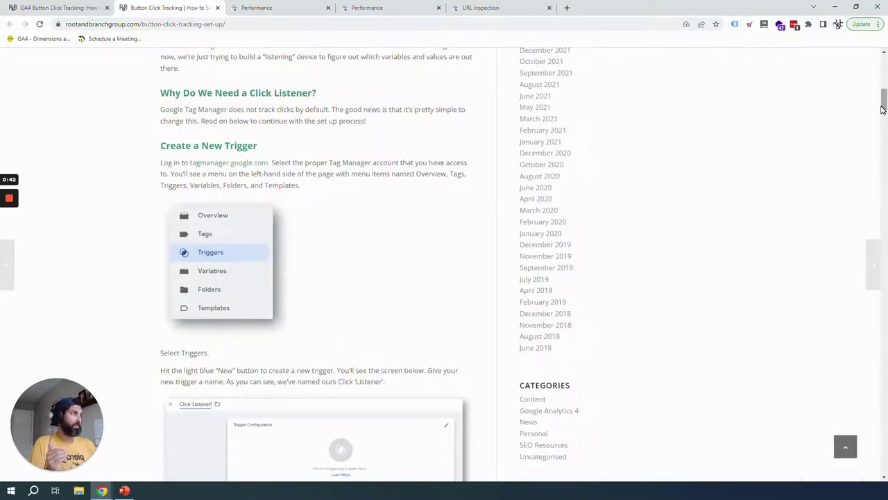
pyautogui.moveTo(884, 95); pyautogui.dragTo(884, 62)
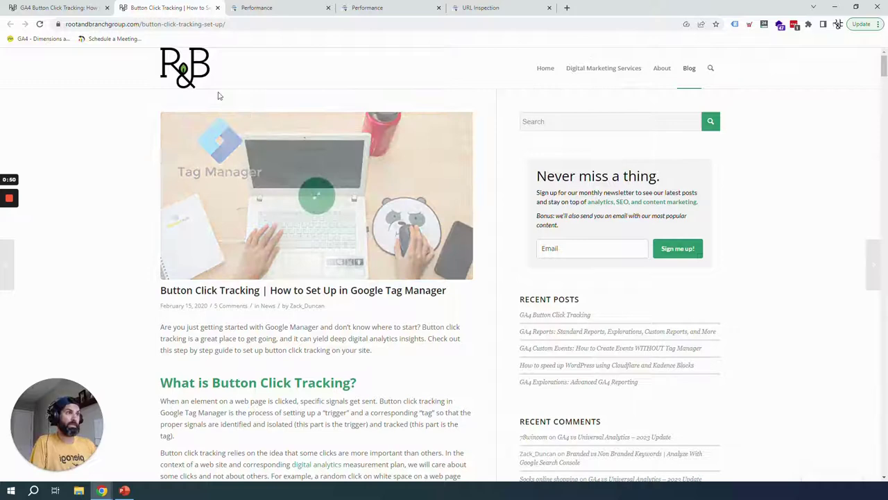
pyautogui.click(68, 7)
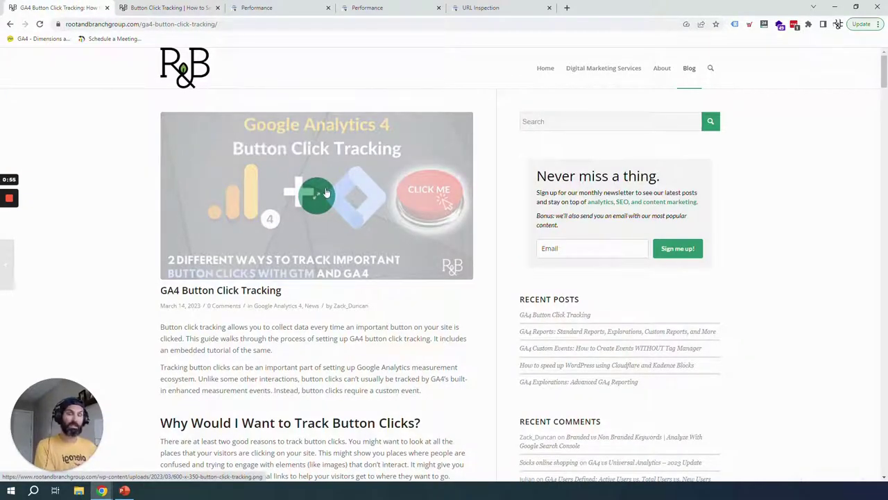
pyautogui.scroll(-1, 329, 234)
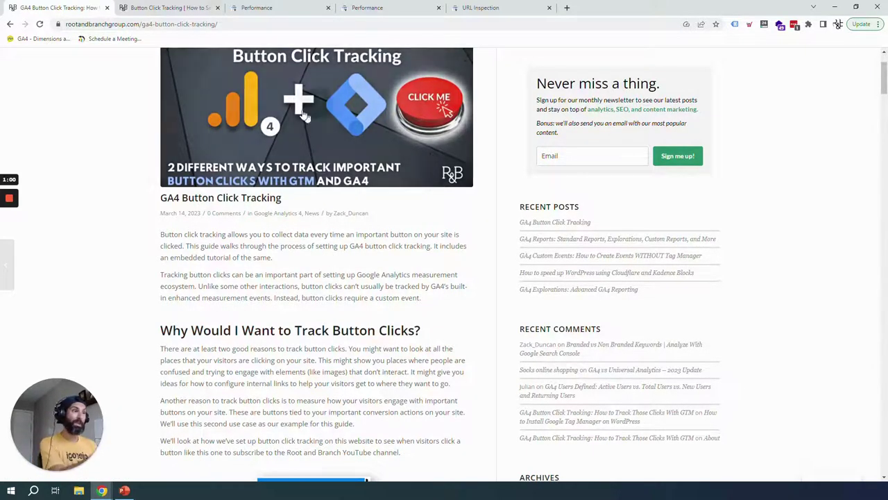
pyautogui.click(173, 9)
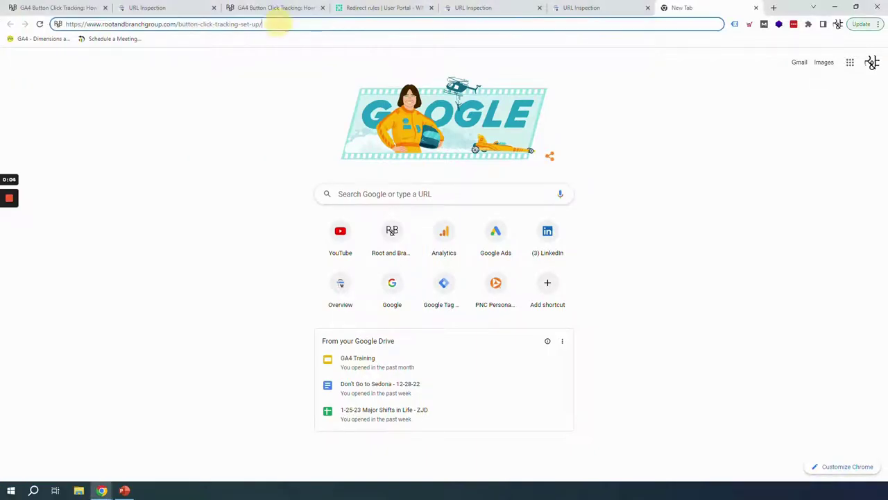
# Reload the old post's address to confirm it redirects to ga4-button-click-tracking/.
pyautogui.click(222, 24)
pyautogui.click(262, 25)
pyautogui.press('Return')
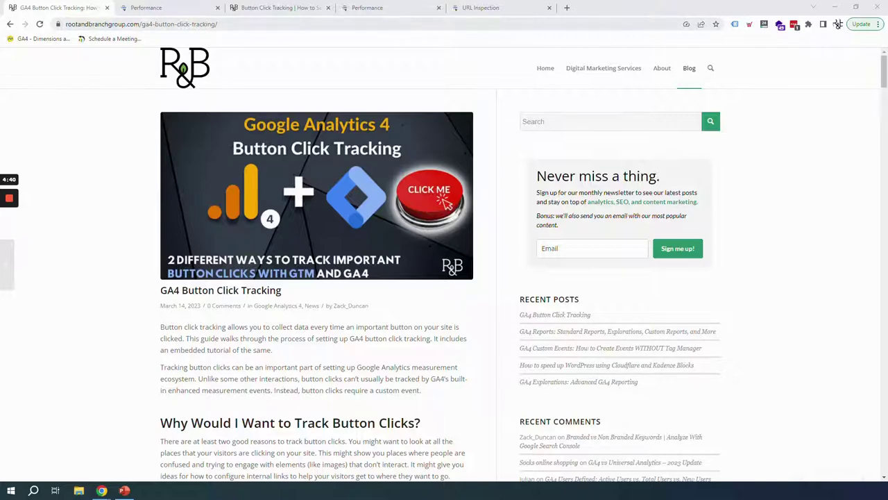
# Review the Performance report filtered to ga4-button-click-tracking: 4 clicks, 370 impressions over 28 days.
pyautogui.click(142, 25)
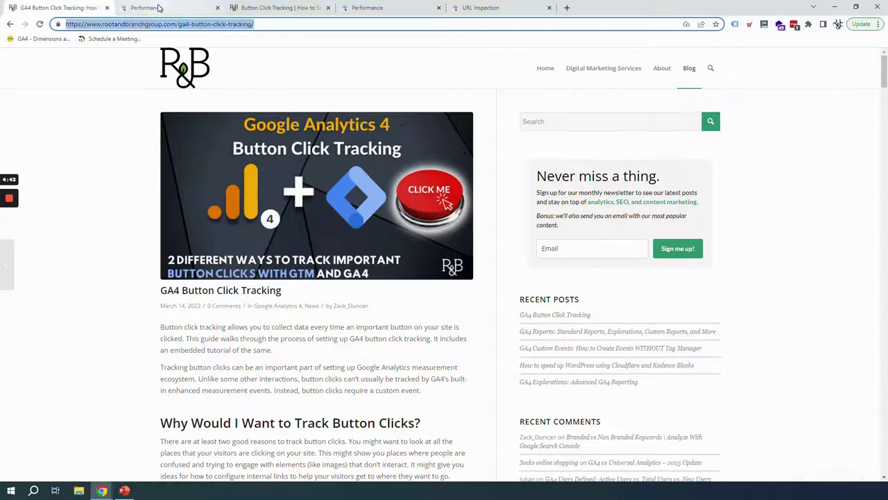
pyautogui.click(158, 8)
pyautogui.click(354, 123)
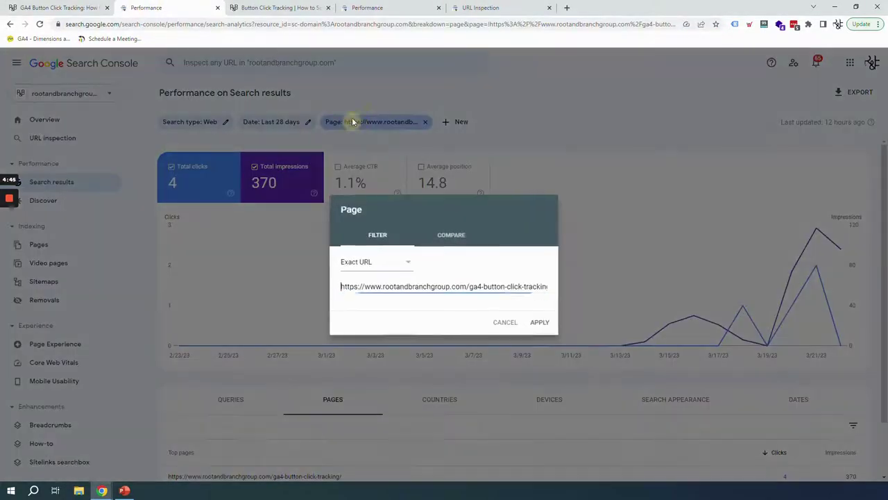
pyautogui.moveTo(502, 286); pyautogui.dragTo(553, 284)
pyautogui.click(506, 322)
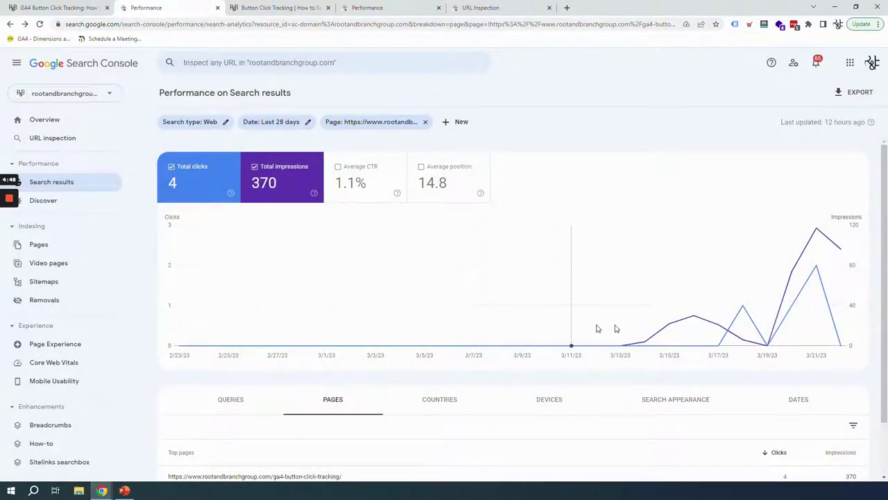
pyautogui.moveTo(689, 340)
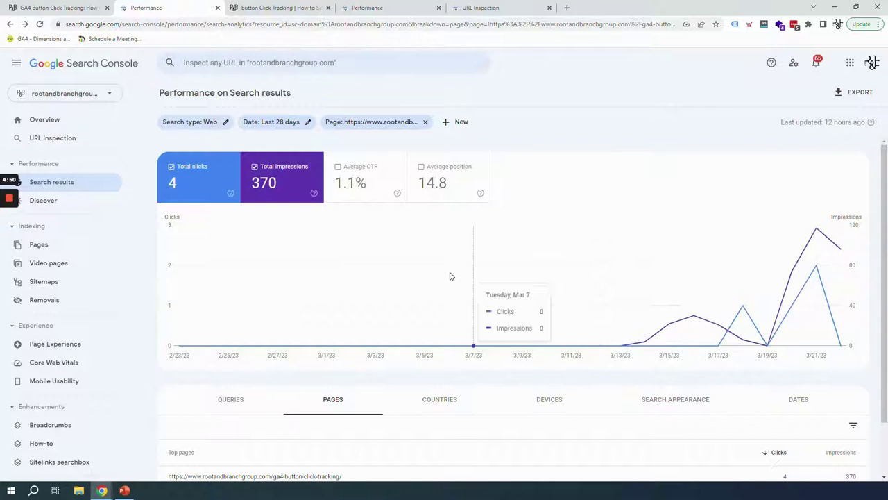
pyautogui.scroll(-1, 493, 303)
pyautogui.scroll(1, 444, 309)
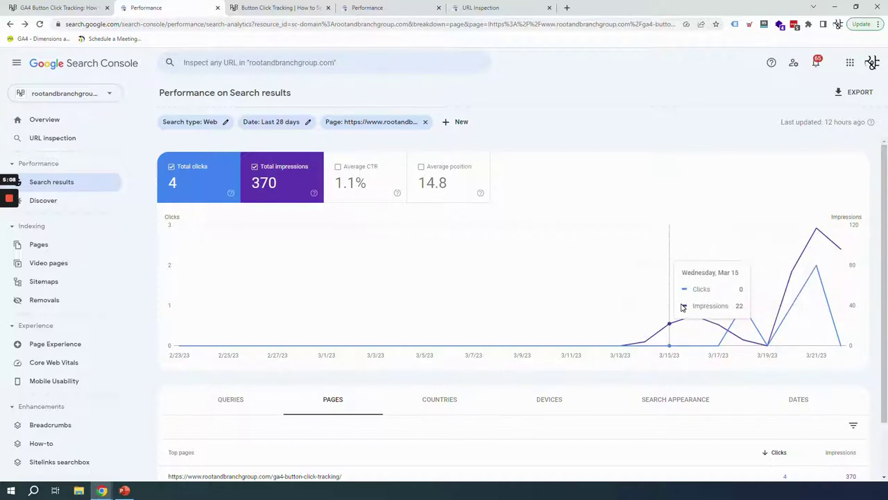
# Chart average position for the 'ga4 button click event' query, then go to the old post.
pyautogui.scroll(-1, 315, 375)
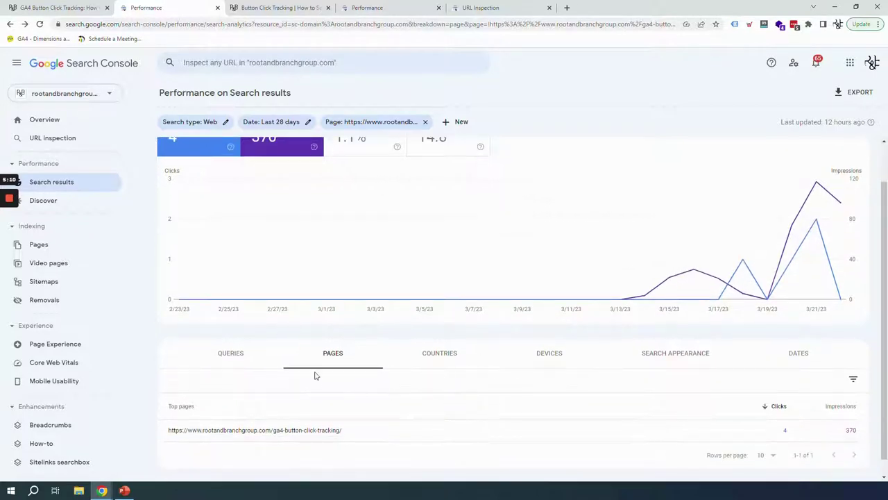
pyautogui.click(229, 356)
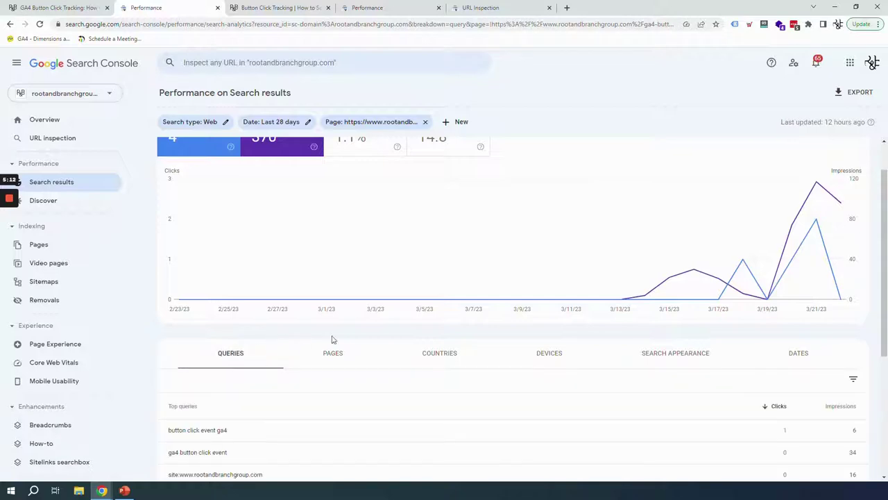
pyautogui.scroll(1, 368, 327)
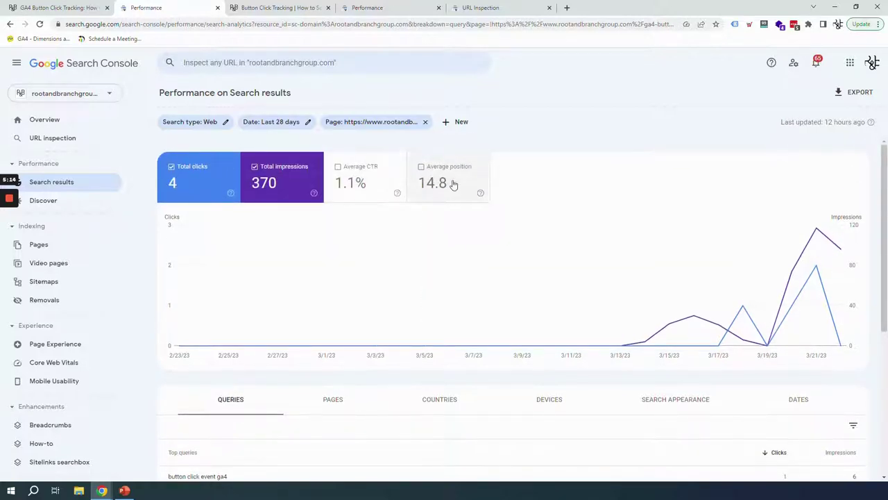
pyautogui.click(453, 185)
pyautogui.scroll(-3, 581, 319)
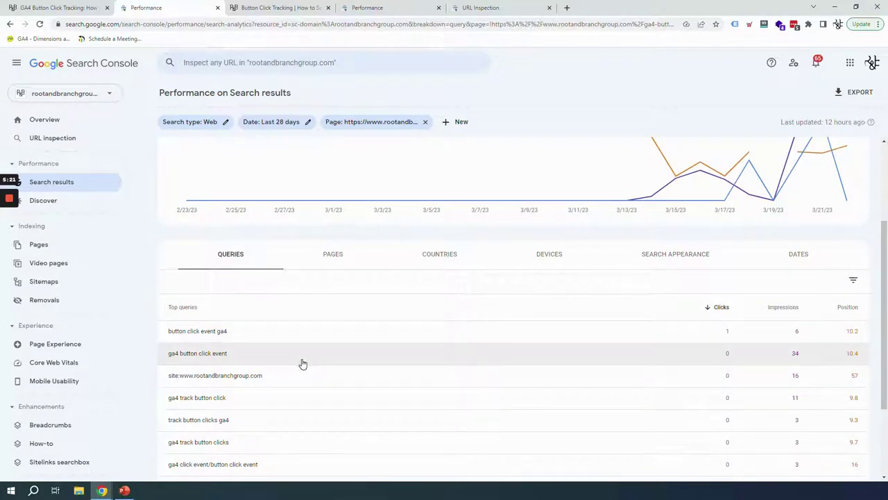
pyautogui.click(264, 350)
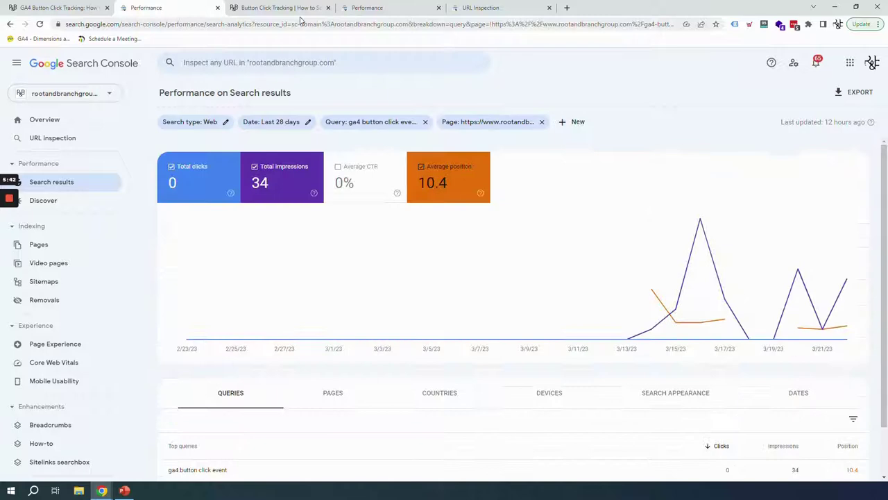
pyautogui.click(287, 7)
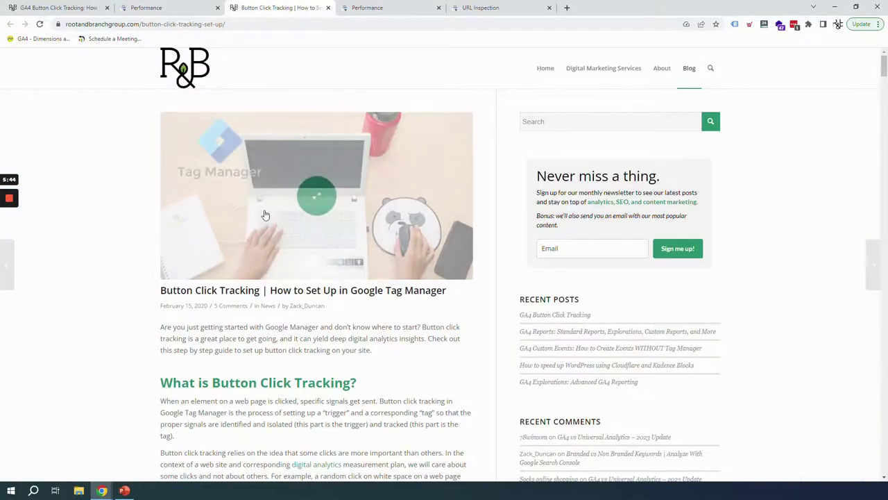
# Drop the query filter and set the page filter to button-click-tracking-set-up/ (37 clicks, 1.95K impressions).
pyautogui.moveTo(155, 310)
pyautogui.mouseDown()
pyautogui.moveTo(209, 308)
pyautogui.moveTo(169, 301)
pyautogui.mouseUp()
pyautogui.click(142, 312)
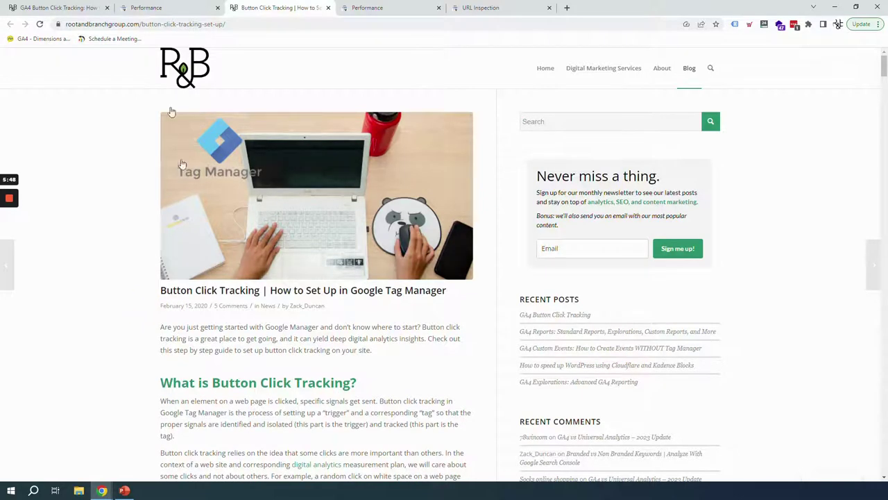
pyautogui.click(179, 24)
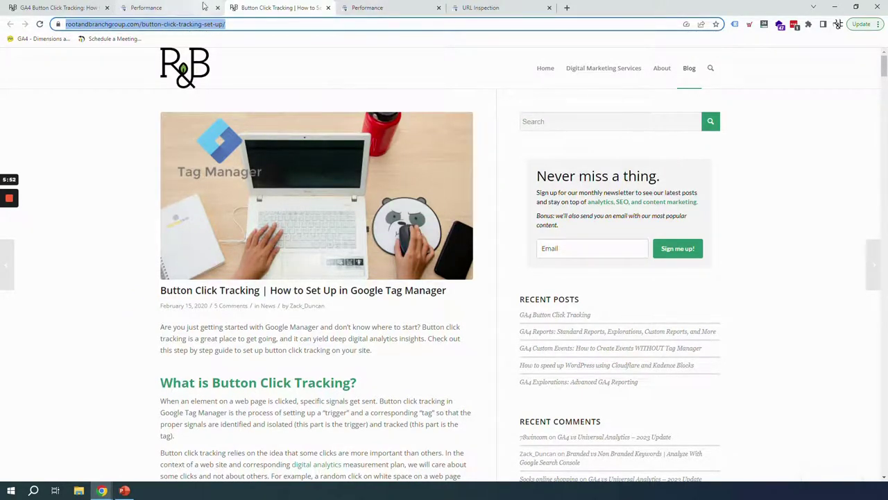
pyautogui.click(184, 9)
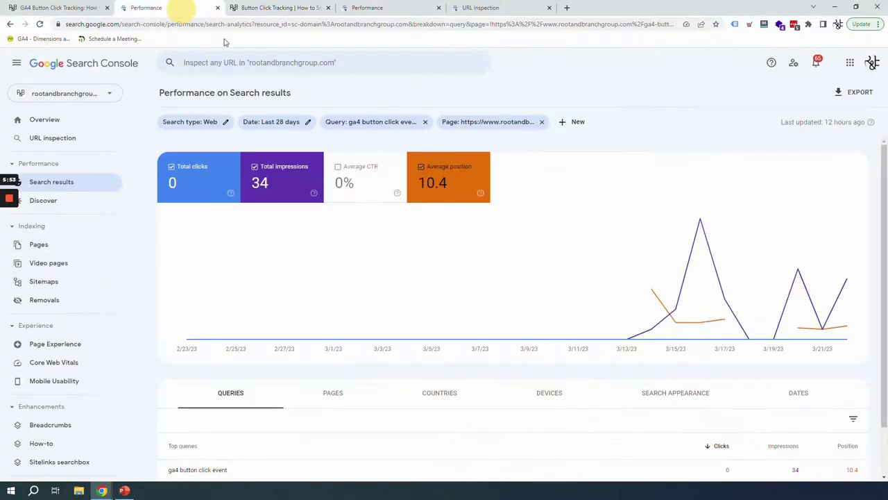
pyautogui.click(425, 122)
pyautogui.click(366, 123)
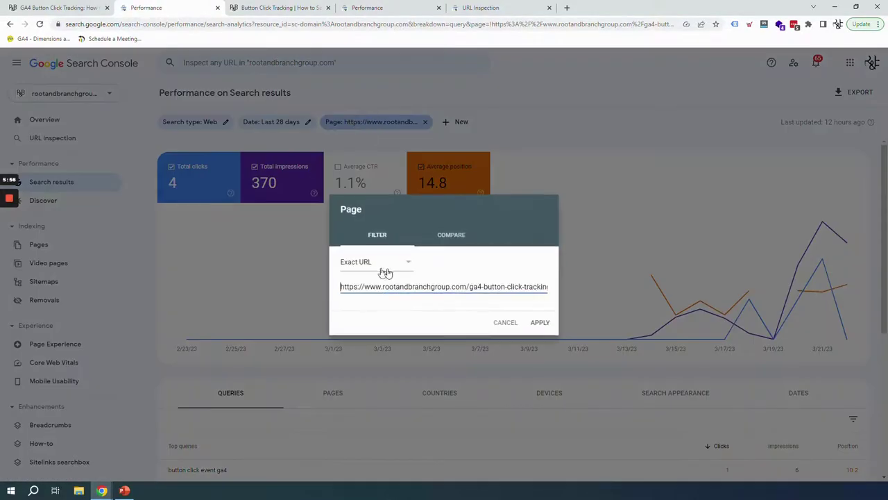
pyautogui.tripleClick(386, 284)
pyautogui.press('End')
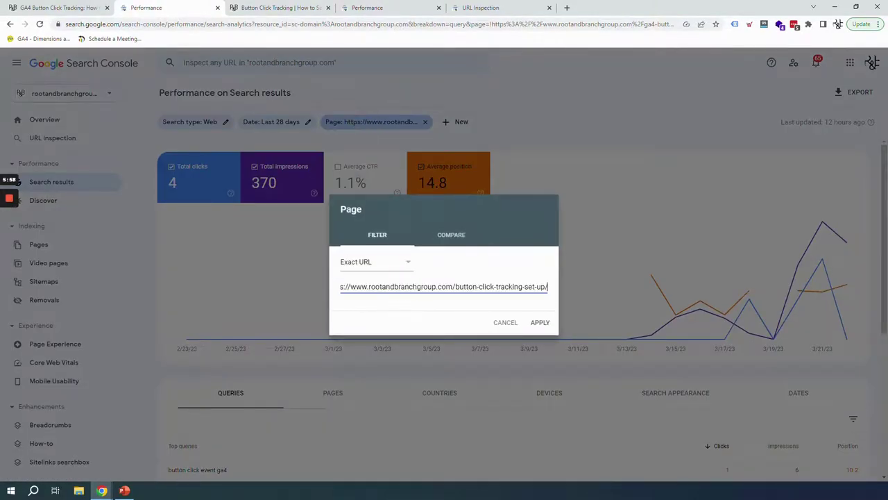
pyautogui.click(540, 322)
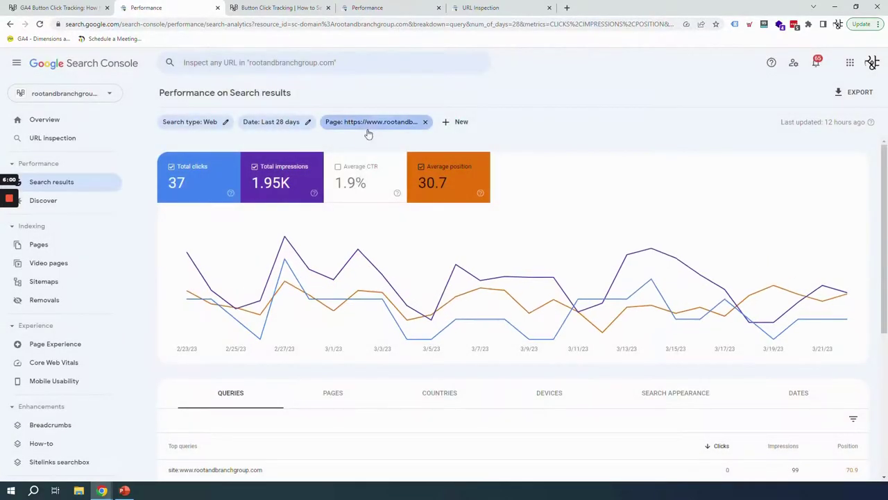
# Set the date range to the last 16 months and chart only total impressions.
pyautogui.click(267, 122)
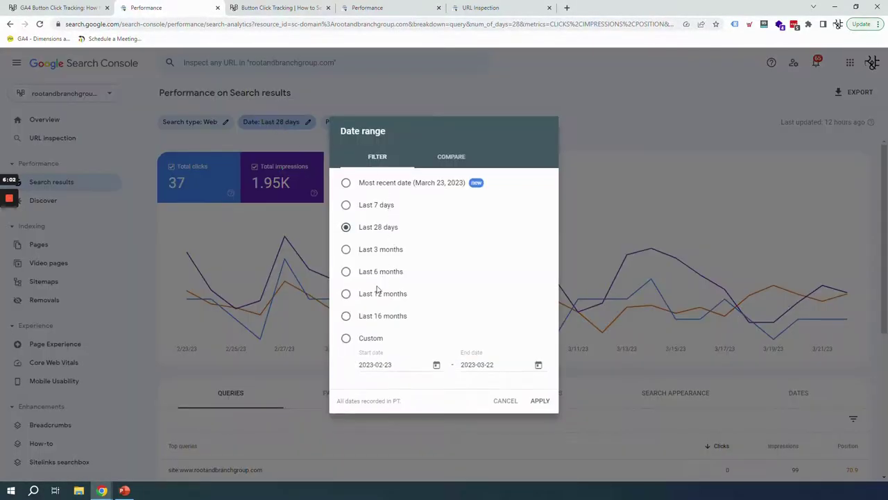
pyautogui.click(346, 317)
pyautogui.click(541, 401)
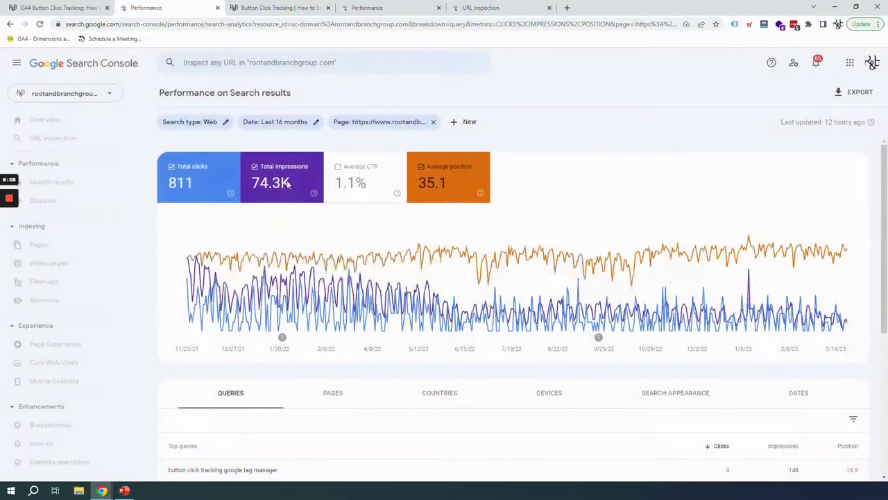
pyautogui.click(430, 182)
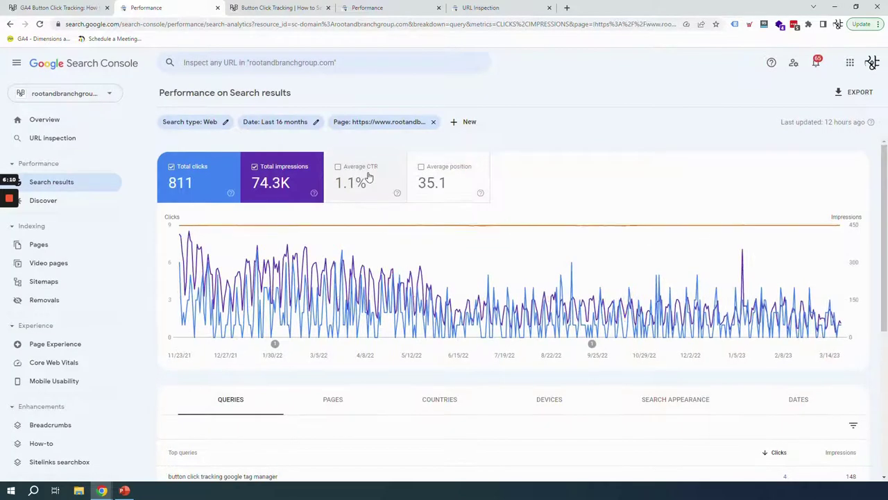
pyautogui.click(186, 171)
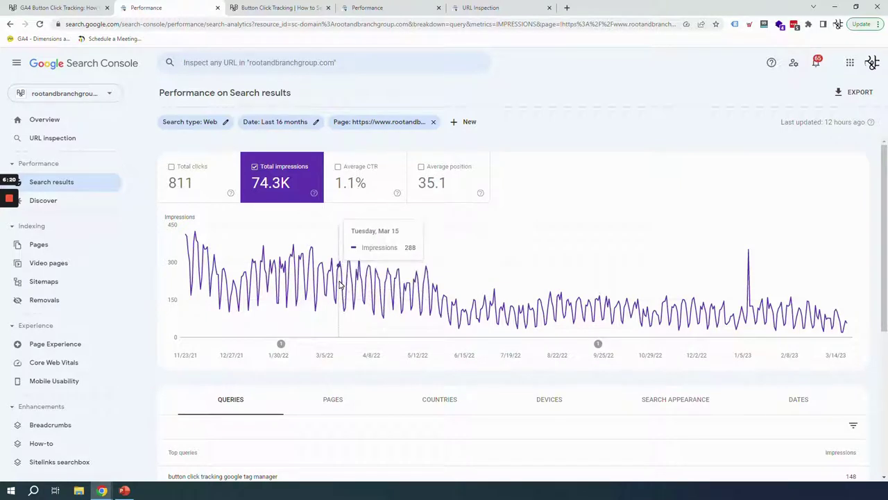
pyautogui.click(201, 174)
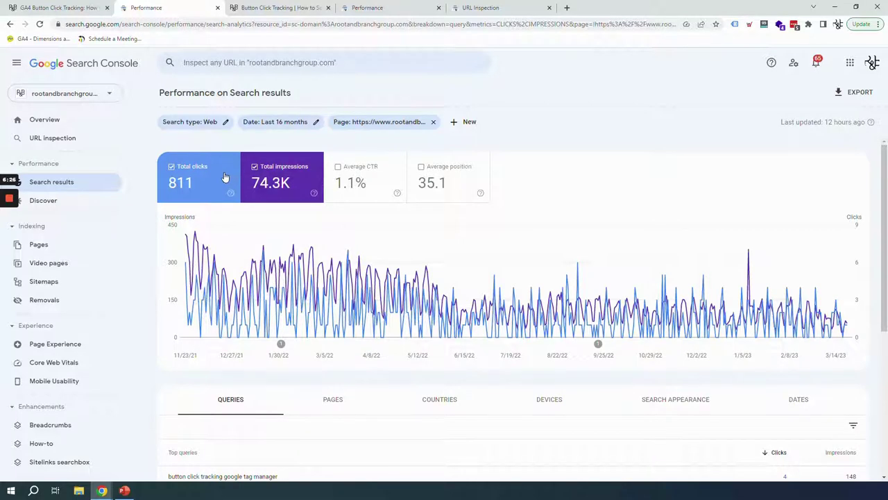
pyautogui.click(224, 177)
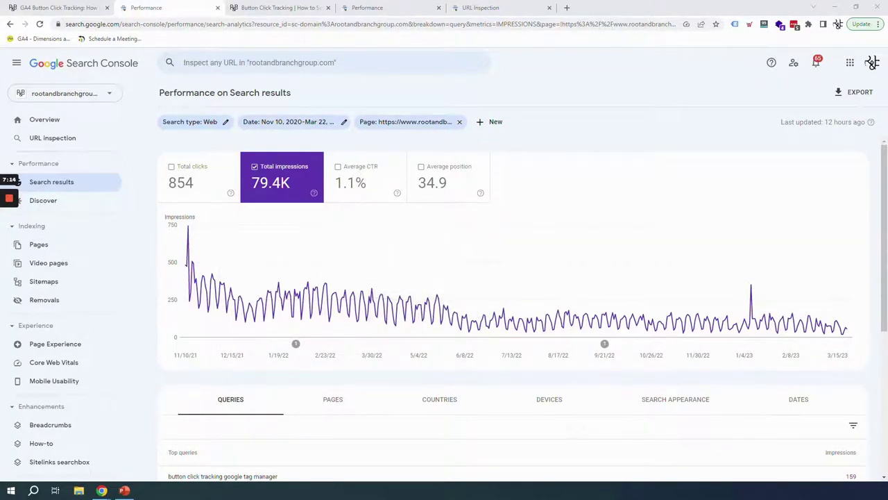
# List the four external sites linking to button-click-tracking-set-up/ in the Links report, then view that post.
pyautogui.scroll(-3, 111, 351)
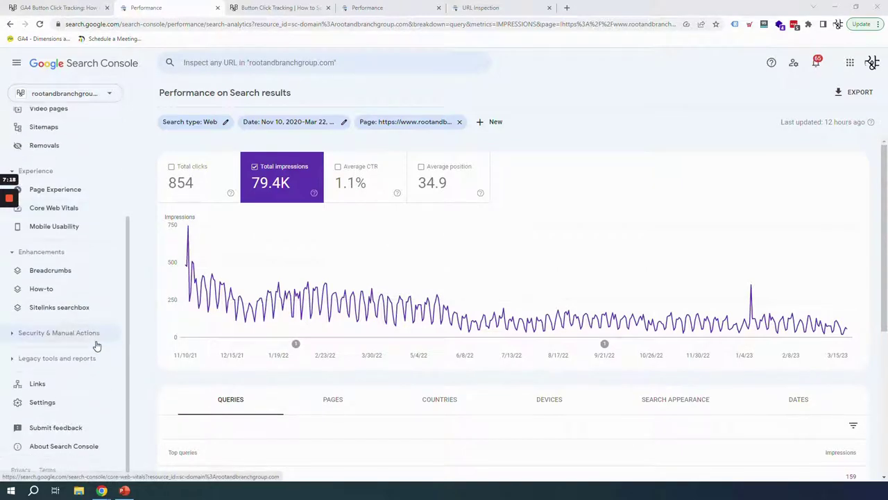
pyautogui.click(36, 384)
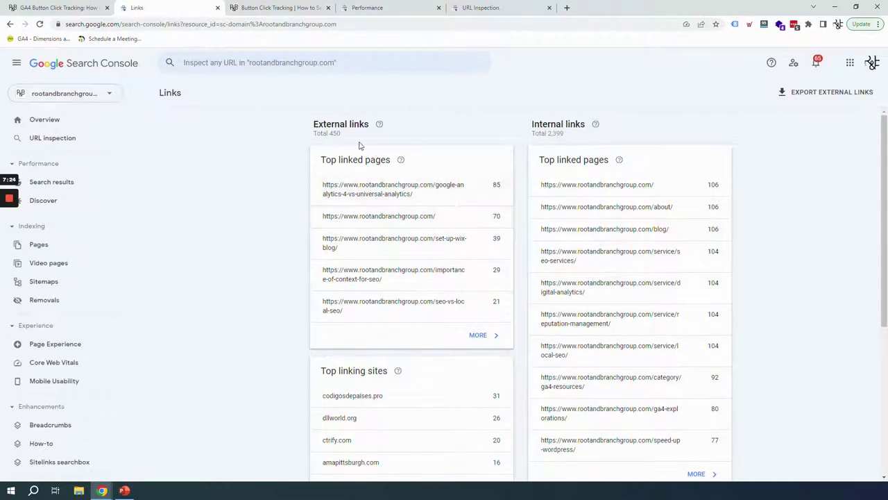
pyautogui.moveTo(314, 124); pyautogui.dragTo(363, 124)
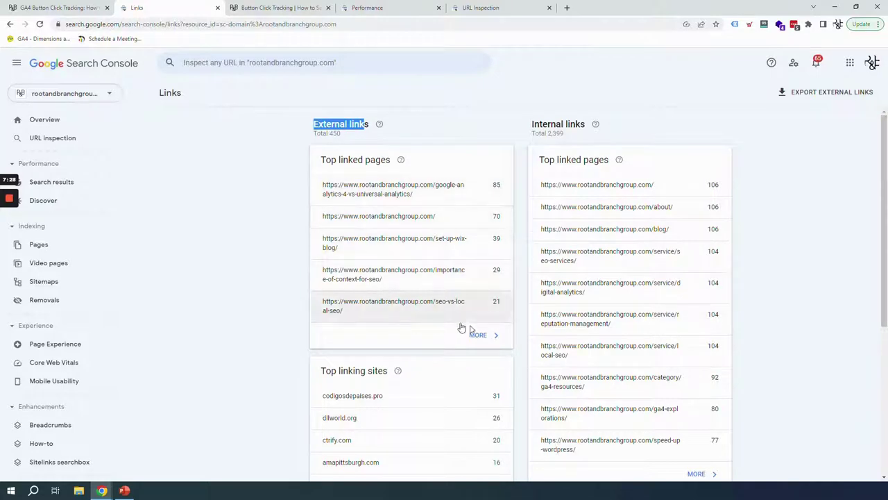
pyautogui.click(477, 343)
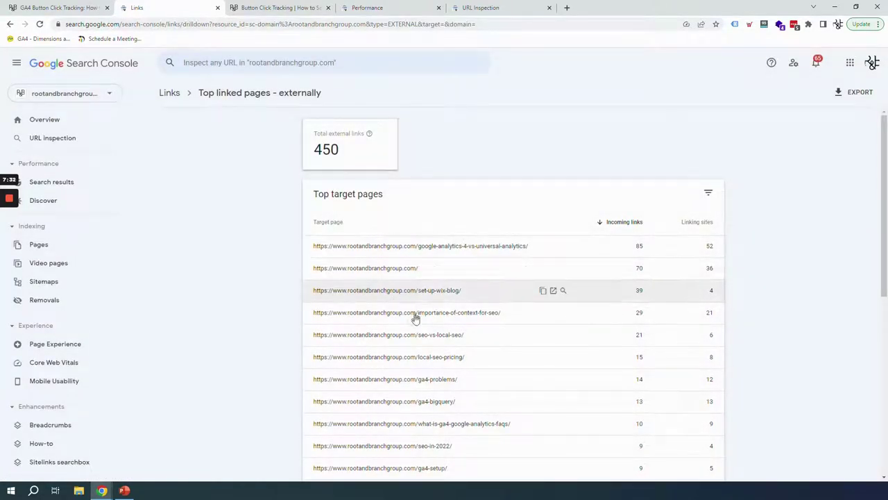
pyautogui.scroll(-2, 419, 378)
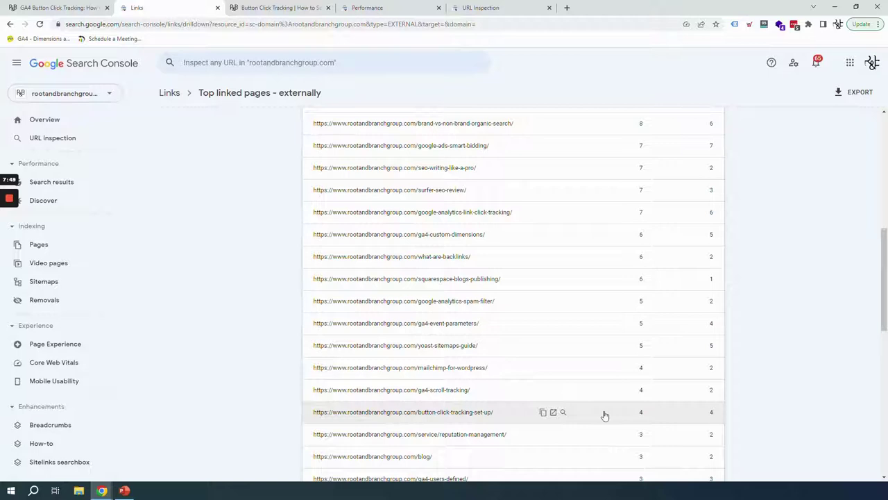
pyautogui.click(453, 415)
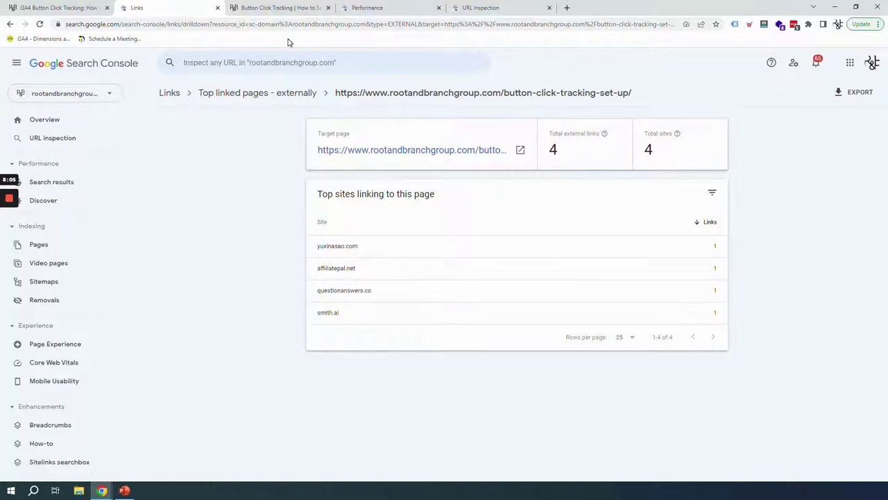
pyautogui.click(281, 7)
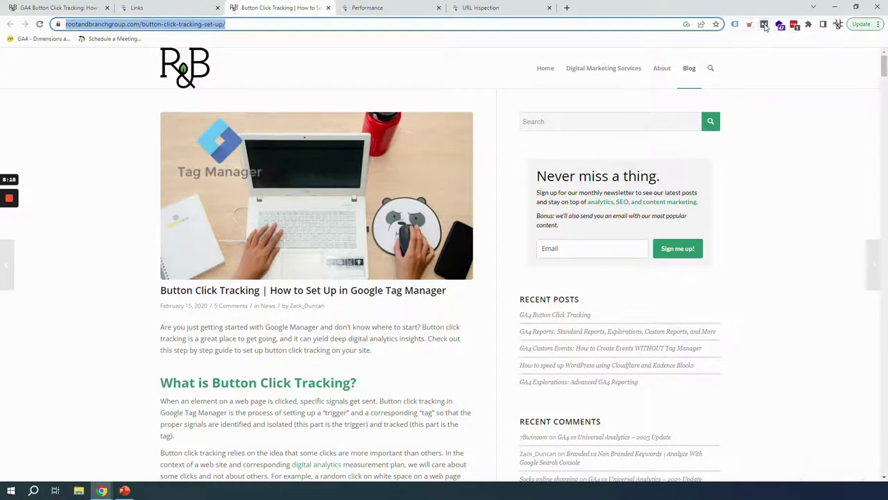
# Check the old post's MozBar page authority, then switch to the GA4 post (PA 21, 0 links).
pyautogui.click(764, 25)
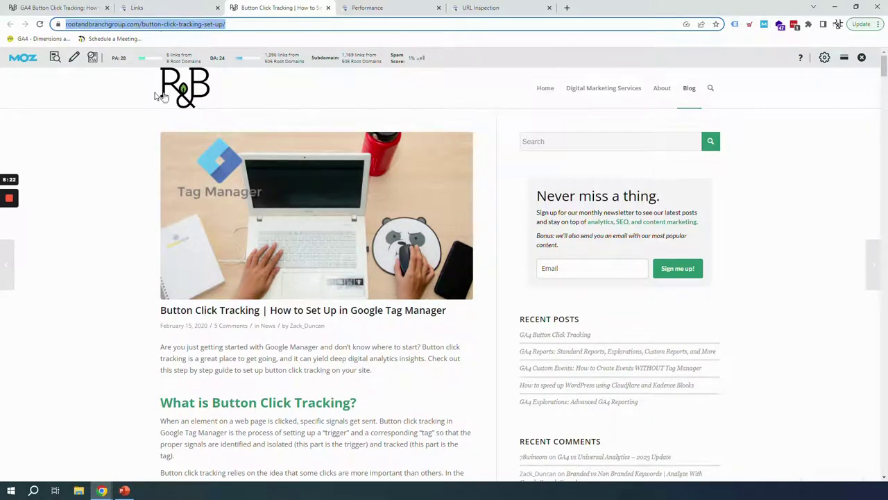
pyautogui.click(118, 59)
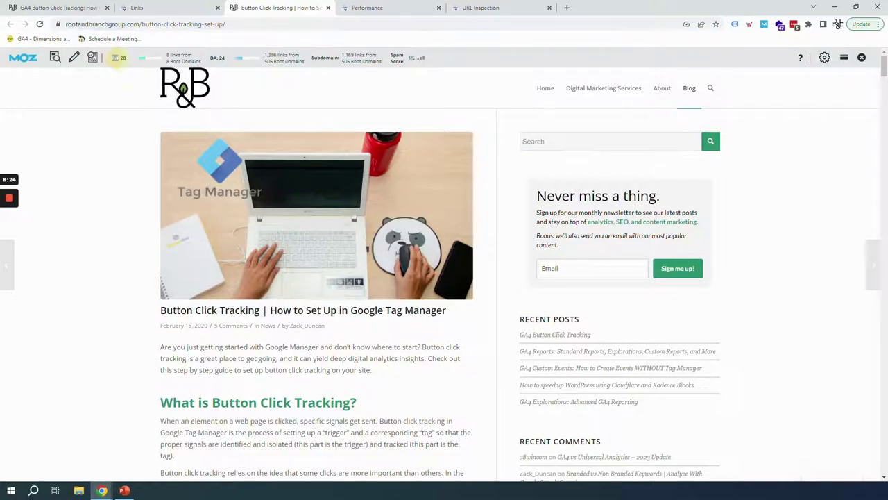
pyautogui.click(179, 10)
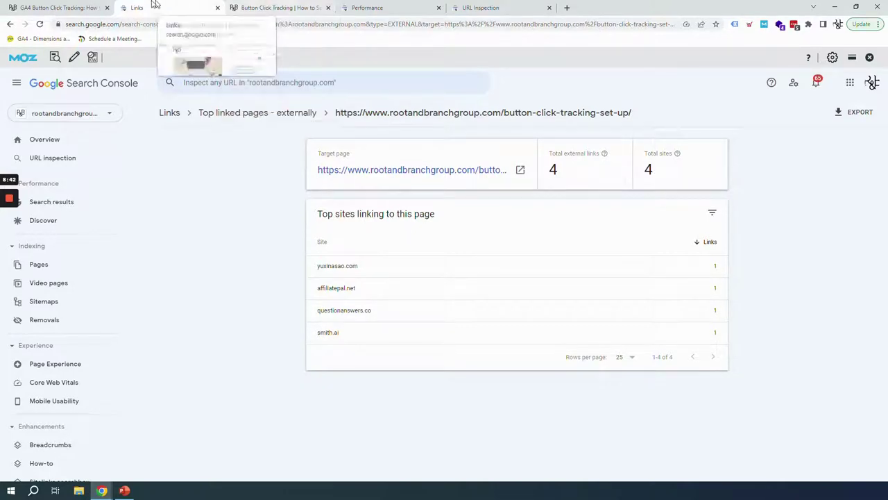
pyautogui.click(77, 7)
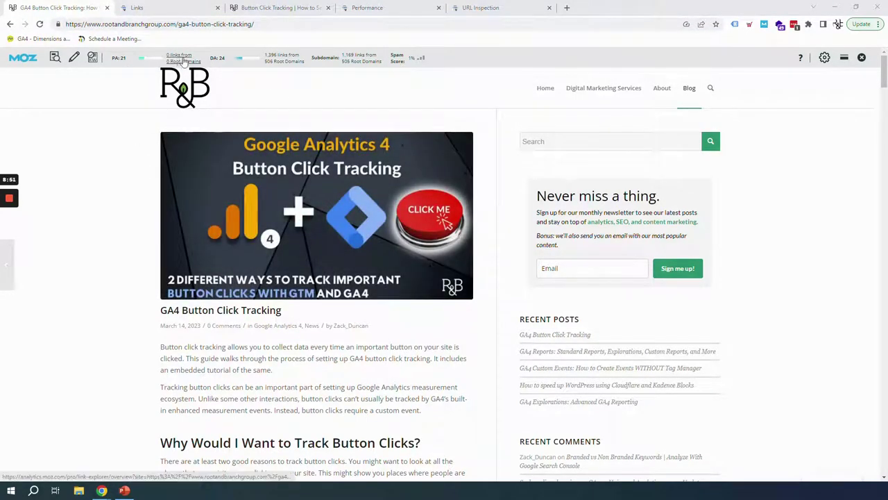
# Return to the 'Button Click Tracking | How to Set Up in Google Tag Manager' post.
pyautogui.moveTo(186, 59); pyautogui.dragTo(263, 97)
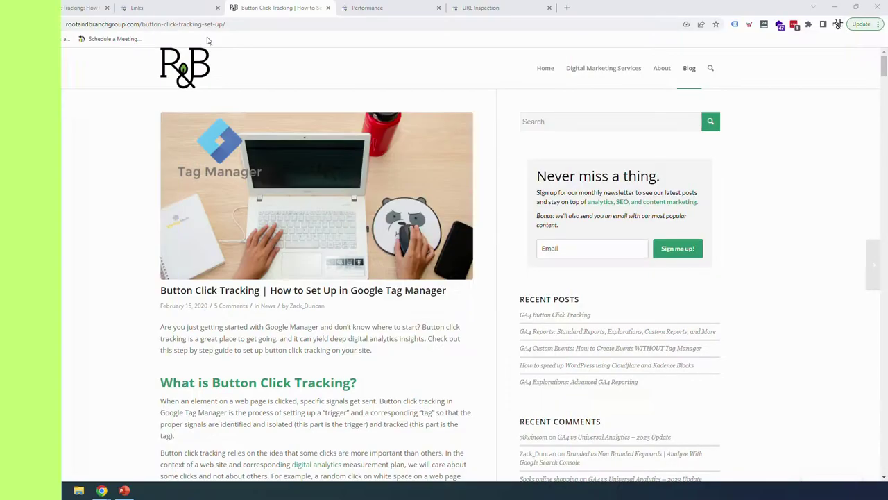
# Run URL Inspection on the old button-click-tracking-set-up/ address copied from the browser.
pyautogui.click(198, 25)
pyautogui.click(197, 25)
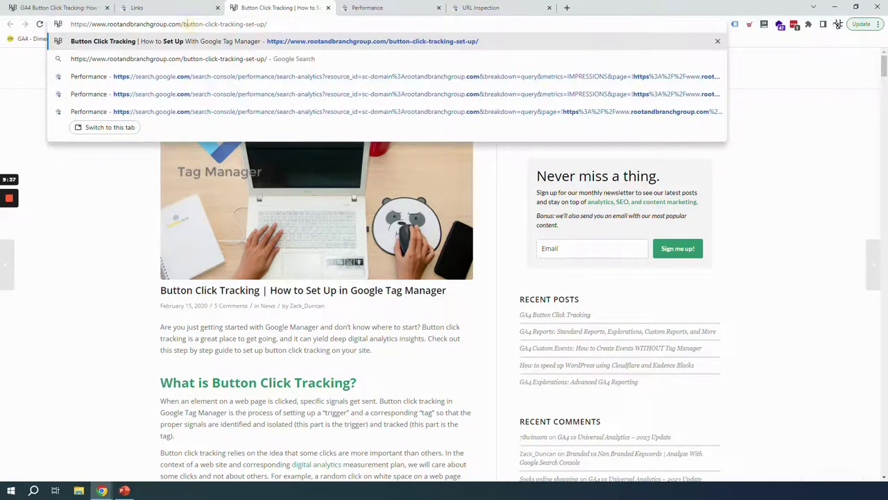
pyautogui.hotkey('ctrl', 'a')
pyautogui.click(160, 8)
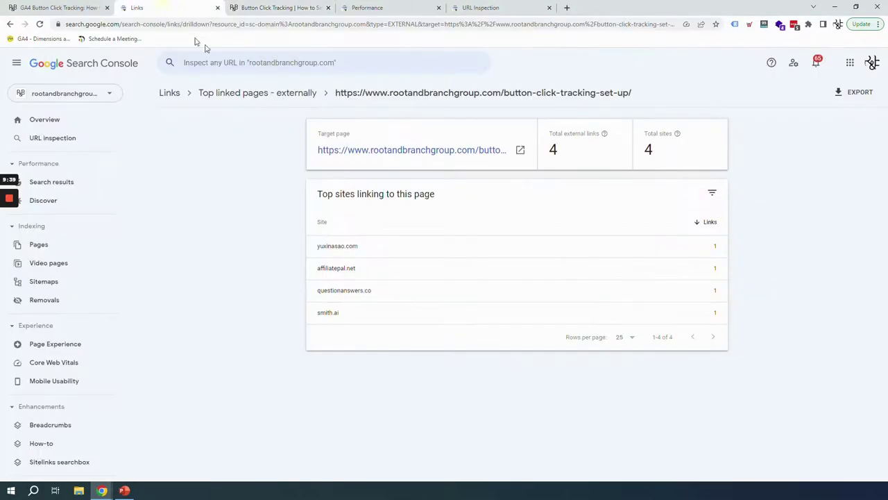
pyautogui.click(195, 61)
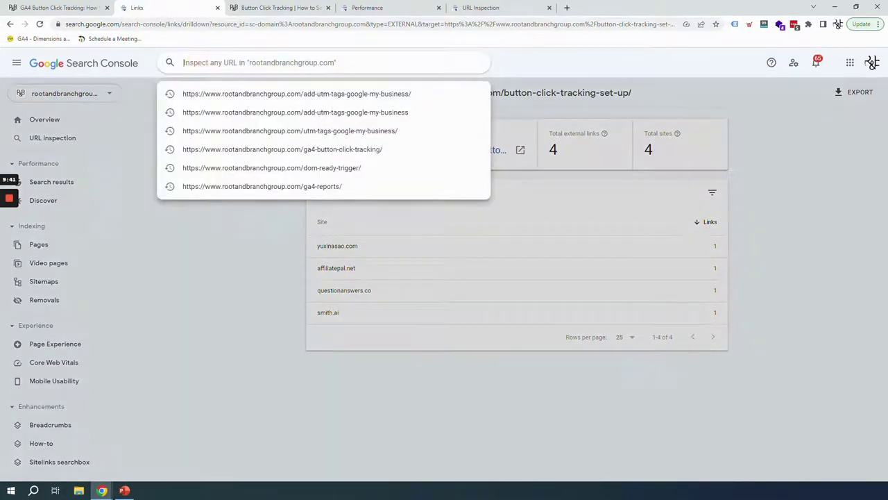
pyautogui.write('https://www.rootandbranchgroup.com/button-click-tracking-set-up/')
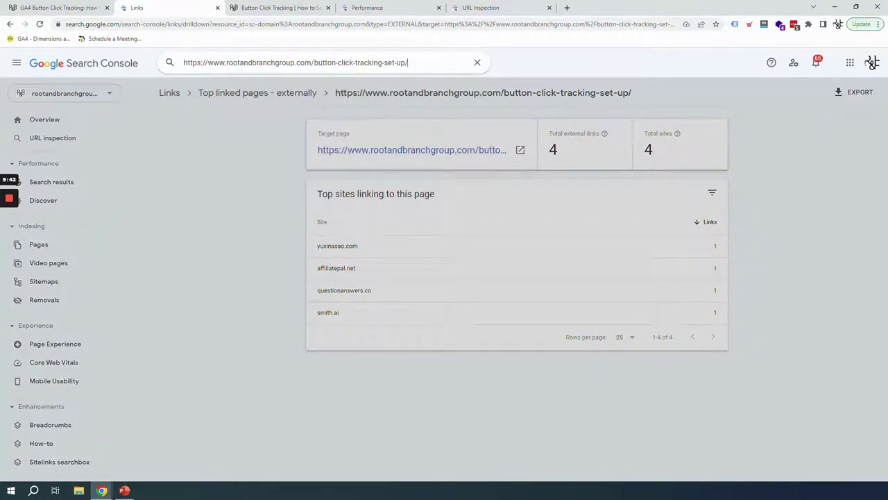
pyautogui.press('Return')
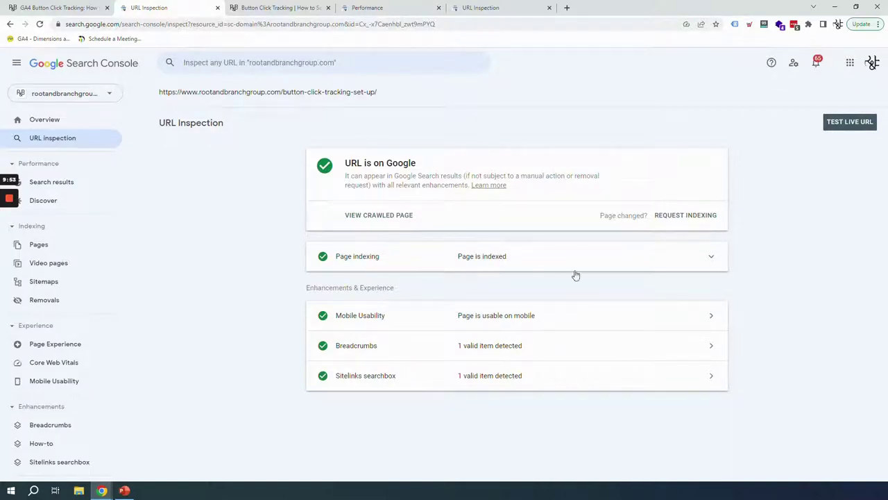
# Expand Page indexing to show it is indexed, last crawled Mar 17, 2023, with its referring pages.
pyautogui.click(619, 267)
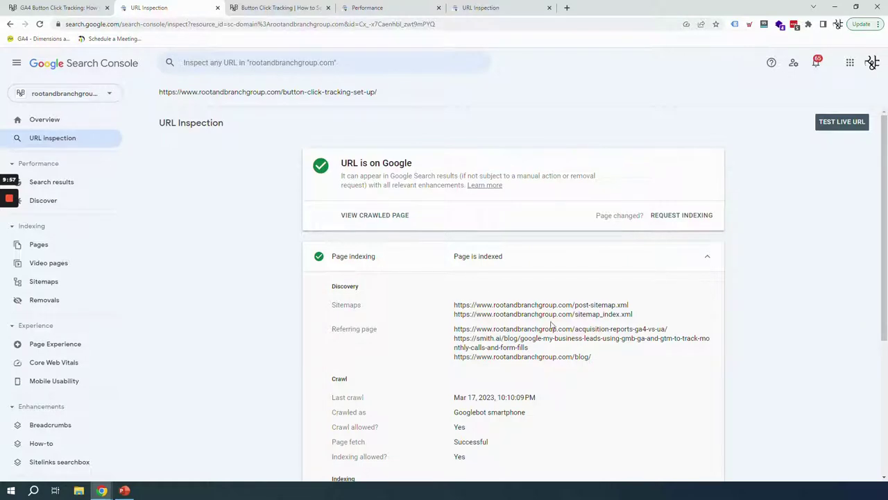
pyautogui.scroll(-1, 513, 291)
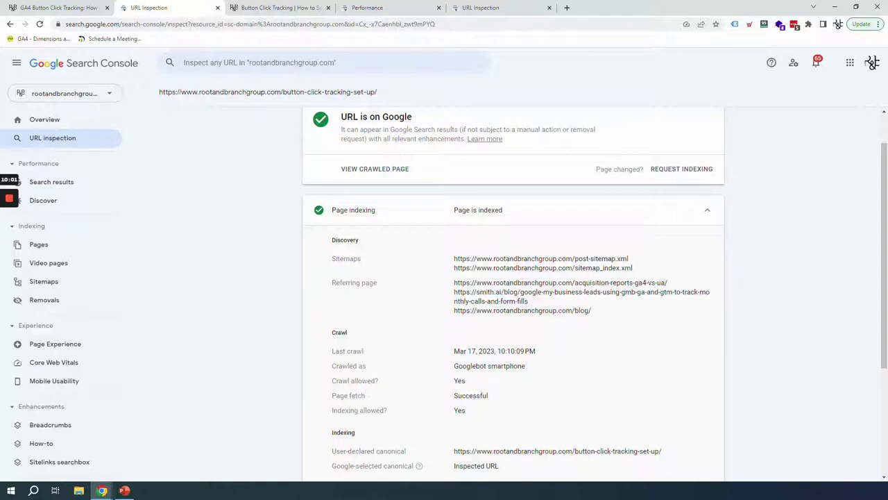
pyautogui.moveTo(454, 283); pyautogui.dragTo(669, 283)
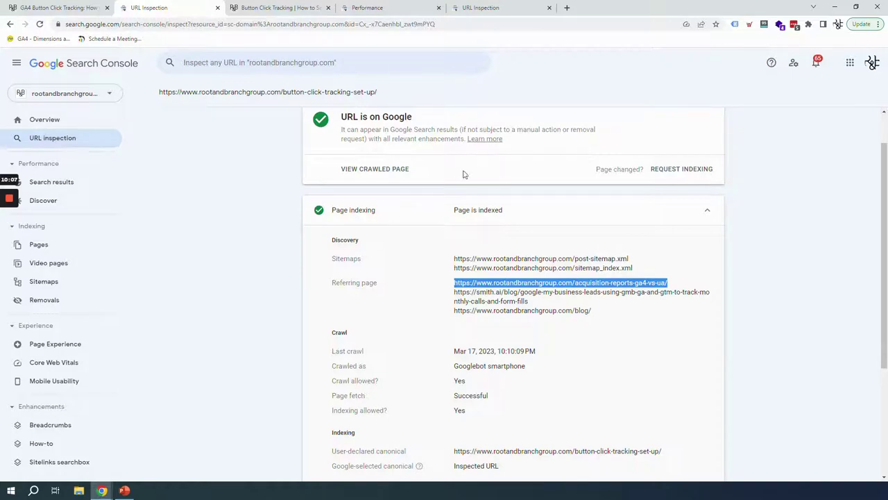
# Return to the old post's 16-month Performance report: 810 clicks, 74.7K impressions, position 35.1.
pyautogui.click(75, 7)
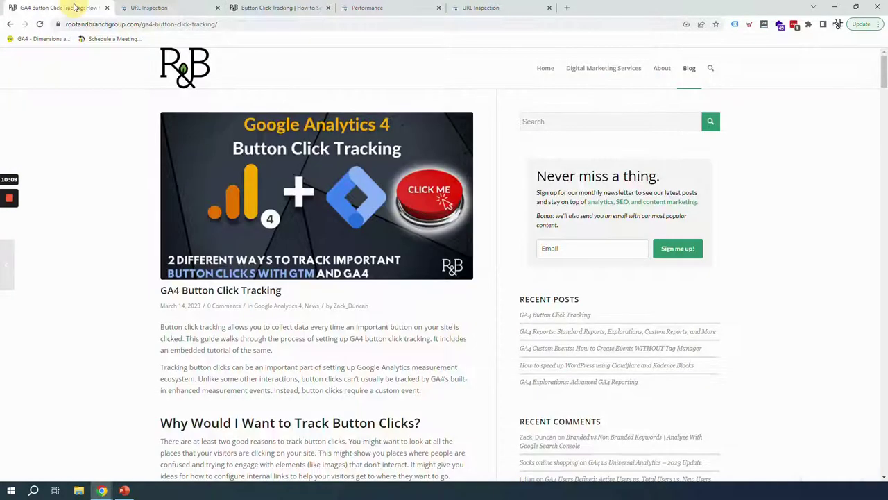
pyautogui.click(154, 9)
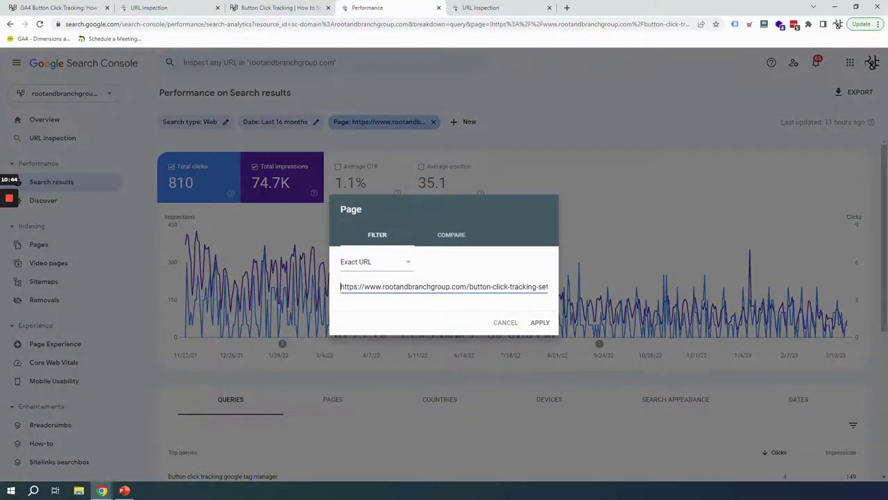
pyautogui.moveTo(526, 297); pyautogui.dragTo(505, 324)
# Leave the page filter unchanged and add Average position to the old post's performance chart.
pyautogui.click(505, 322)
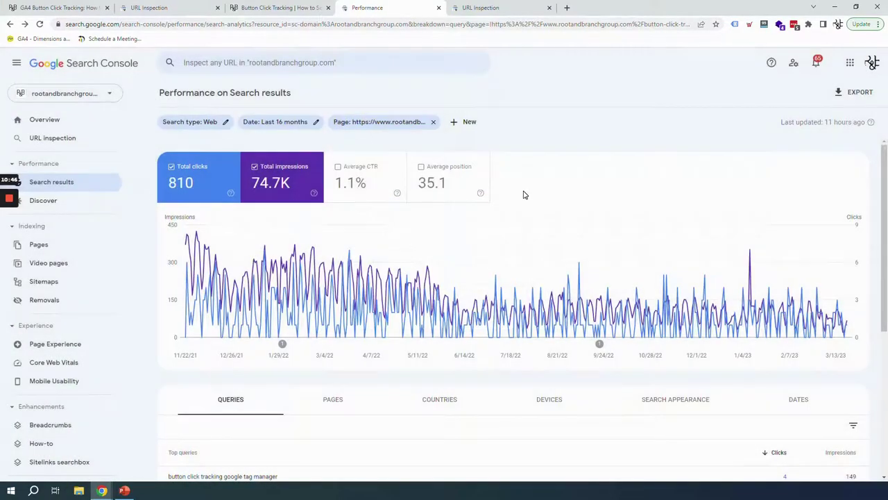
pyautogui.scroll(-2, 527, 180)
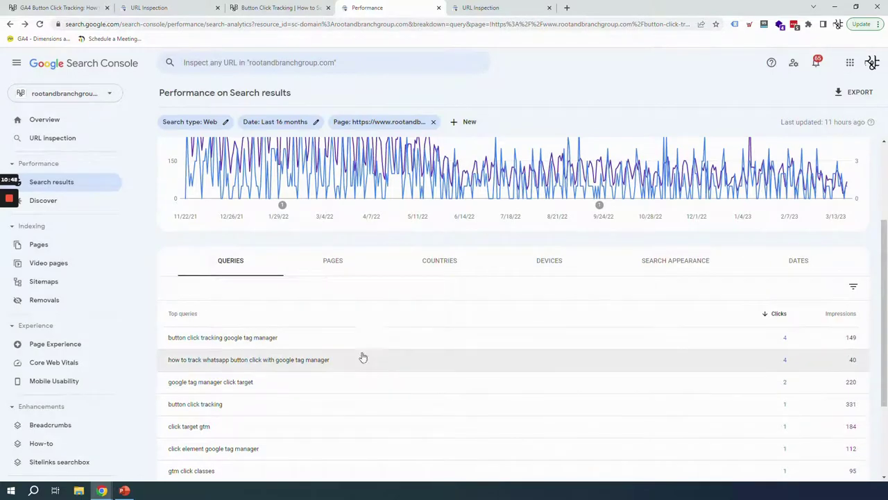
pyautogui.scroll(2, 308, 274)
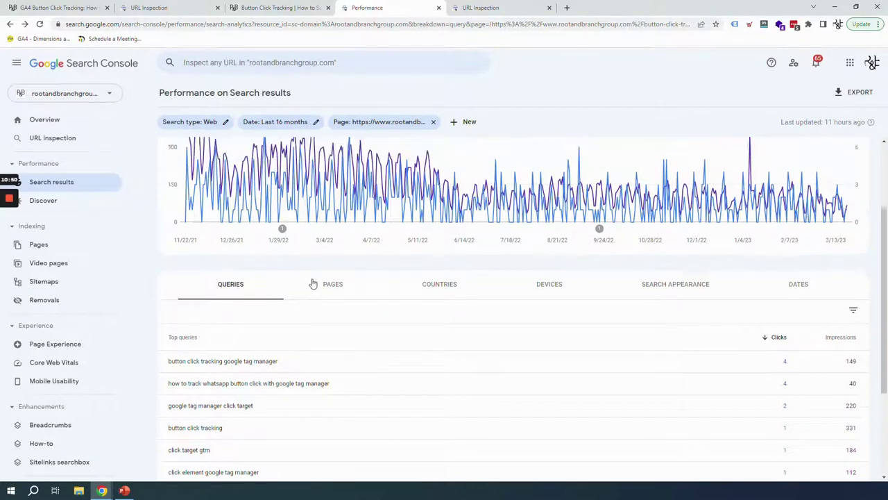
pyautogui.click(450, 184)
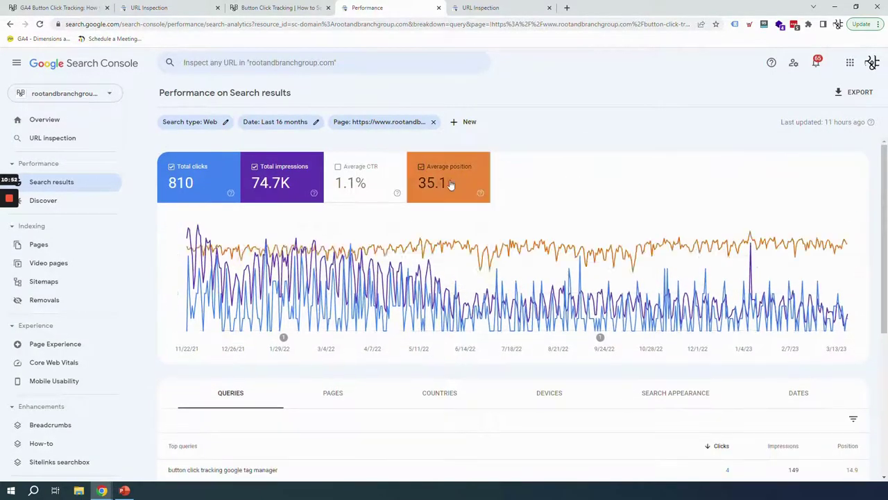
# Highlight the top two queries, 'button click tracking google tag manager' and the WhatsApp button-click query.
pyautogui.scroll(-3, 472, 278)
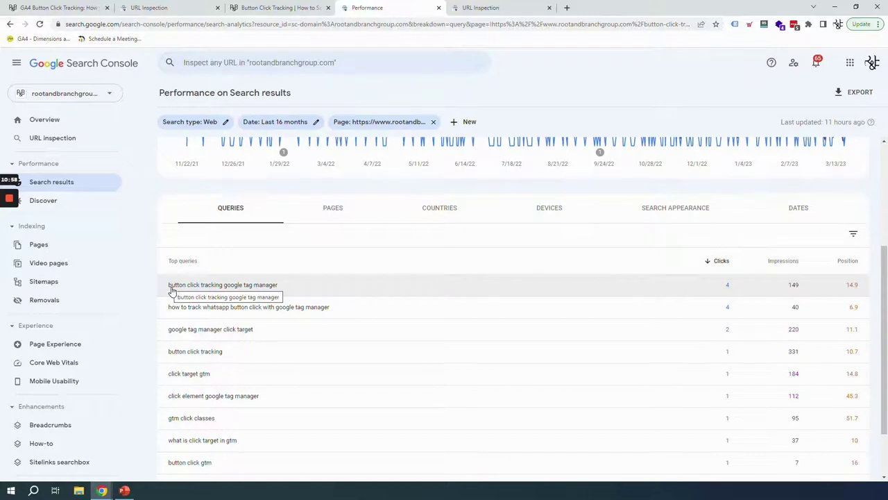
pyautogui.moveTo(173, 287); pyautogui.dragTo(274, 294)
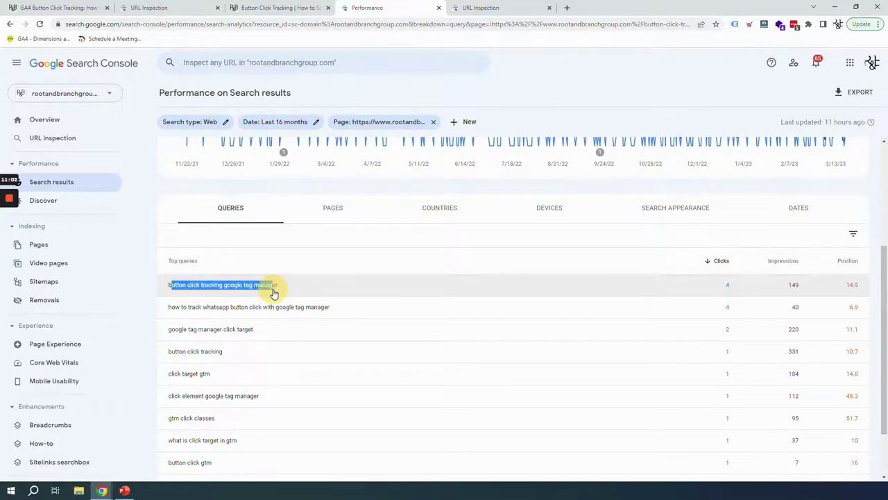
pyautogui.scroll(-1, 236, 331)
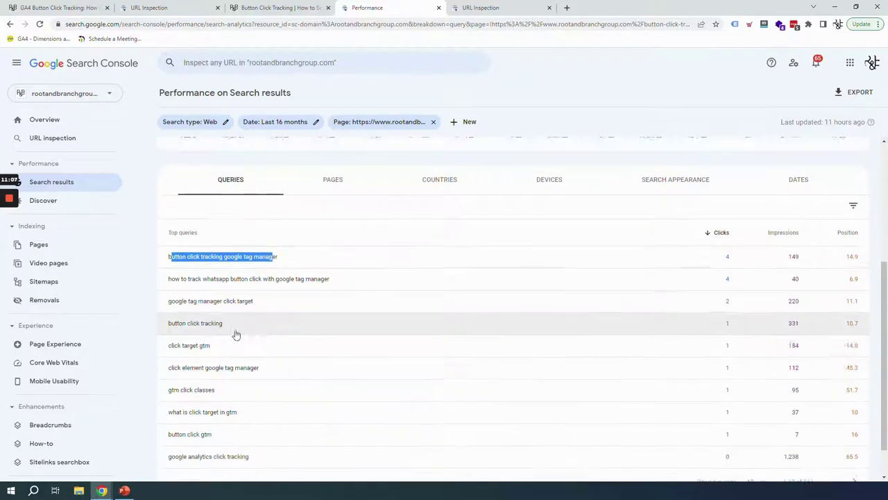
pyautogui.moveTo(166, 267); pyautogui.dragTo(332, 264)
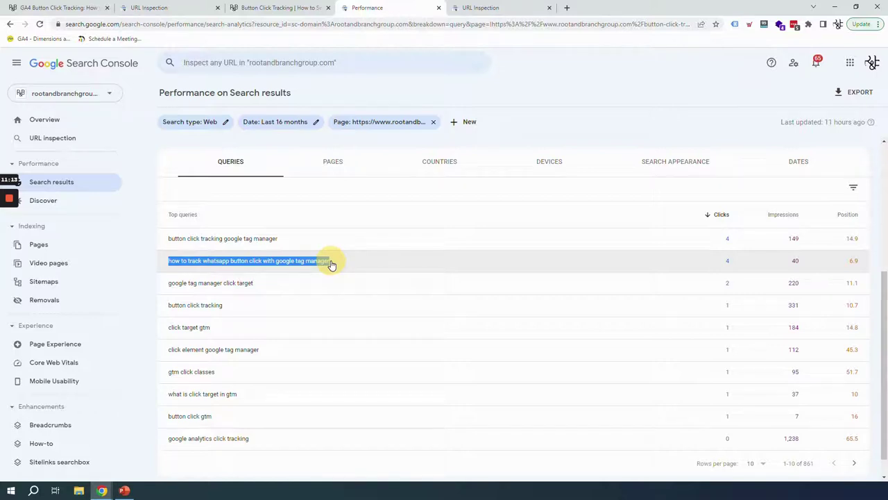
# Switch from the GA4 Button Click Tracking post tab to the Search Console performance report tab.
pyautogui.click(56, 7)
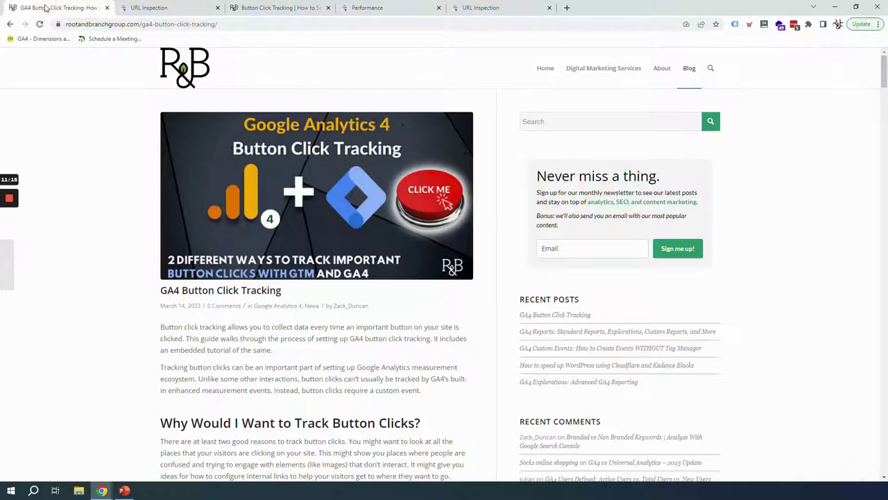
pyautogui.click(384, 9)
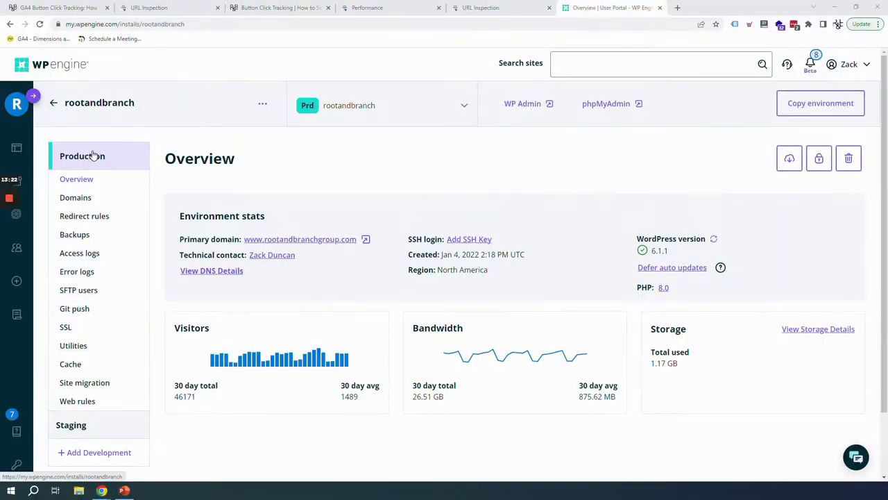
# Create a new redirect rule named 'UA Button Click -> GA4 Button Click' on the Redirect rules page.
pyautogui.click(83, 217)
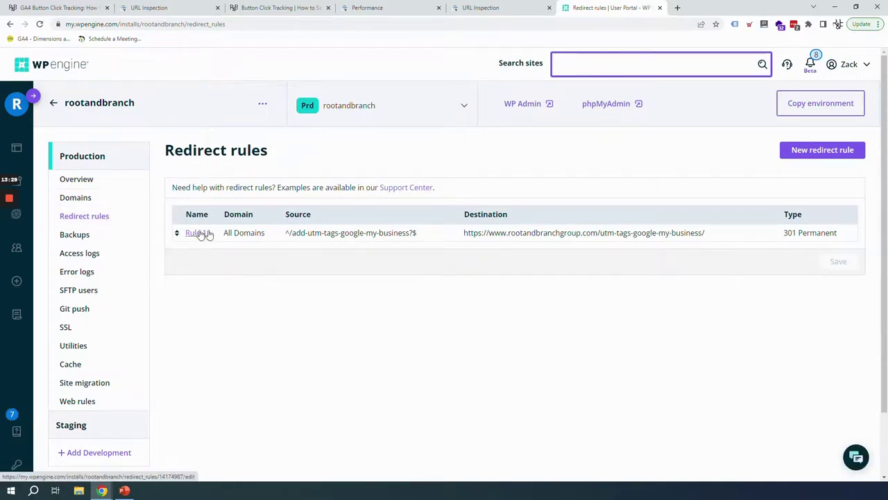
pyautogui.click(801, 153)
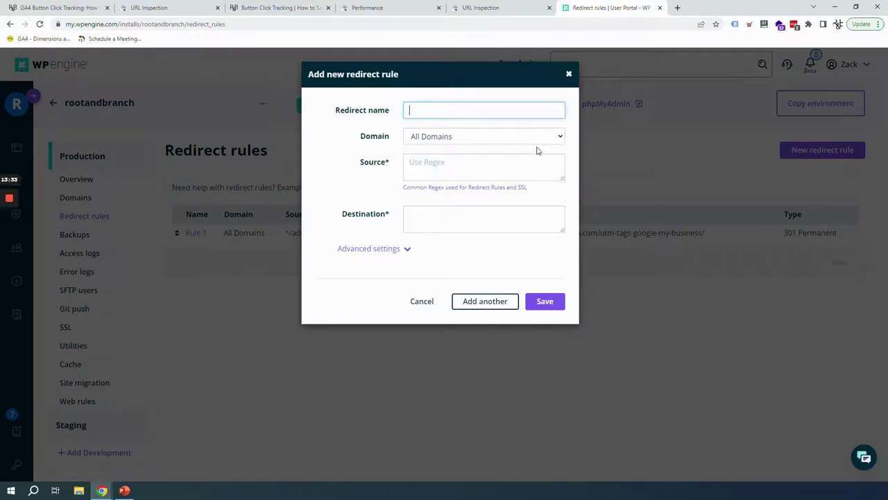
pyautogui.write('UA')
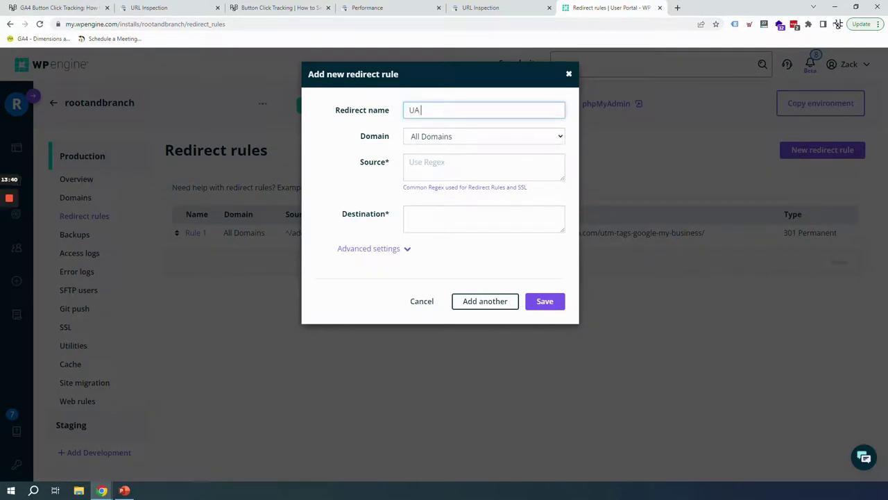
pyautogui.write('Button Click -> GA4 Button')
pyautogui.write('Cli')
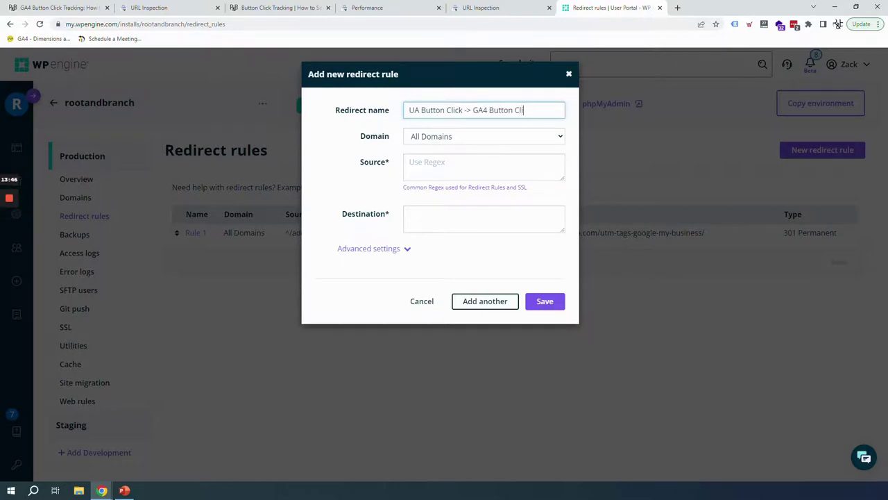
pyautogui.write('ck')
pyautogui.click(474, 167)
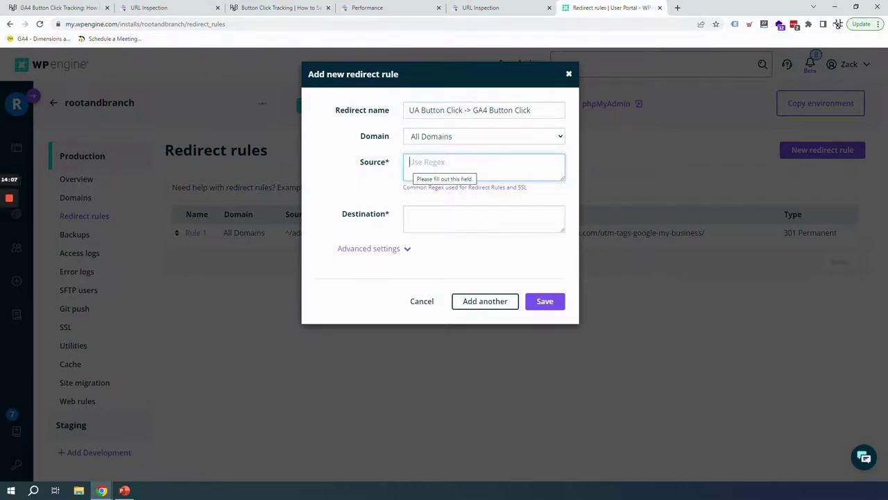
# Copy the old post's path /button-click-tracking-set-up/ and paste it as the rule's source.
pyautogui.click(416, 218)
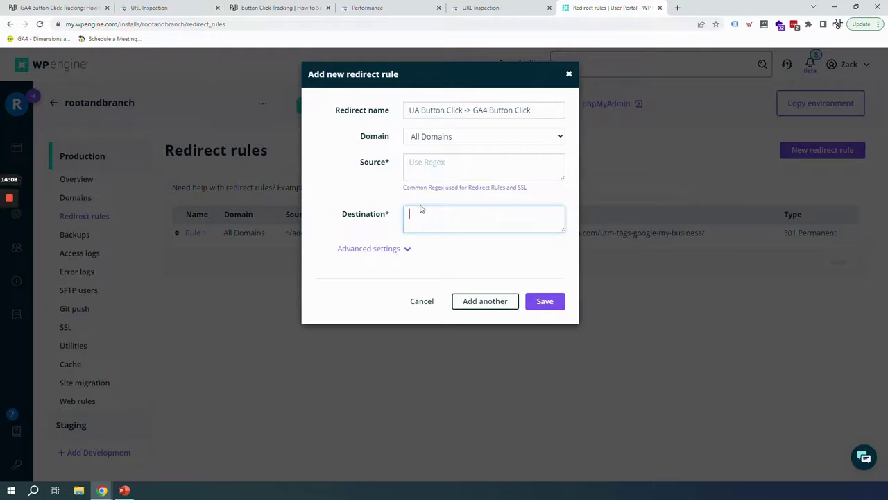
pyautogui.click(445, 167)
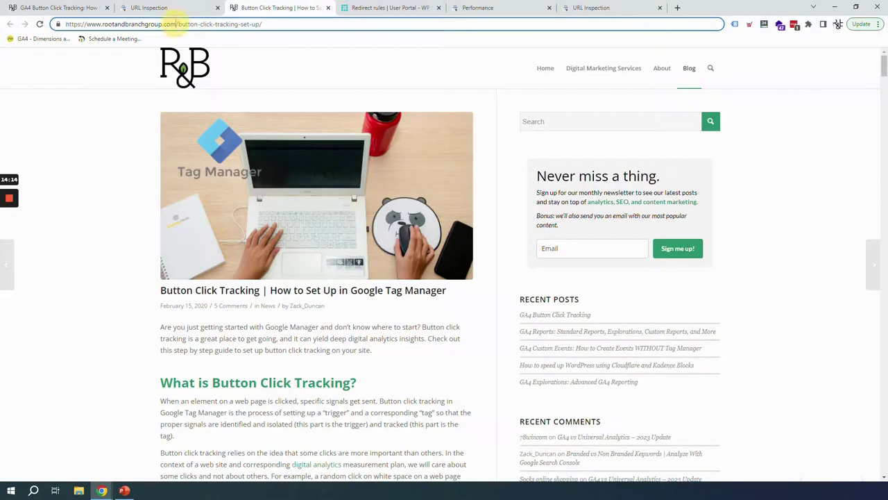
pyautogui.moveTo(176, 24); pyautogui.dragTo(304, 31)
pyautogui.hotkey('ctrl', 'c')
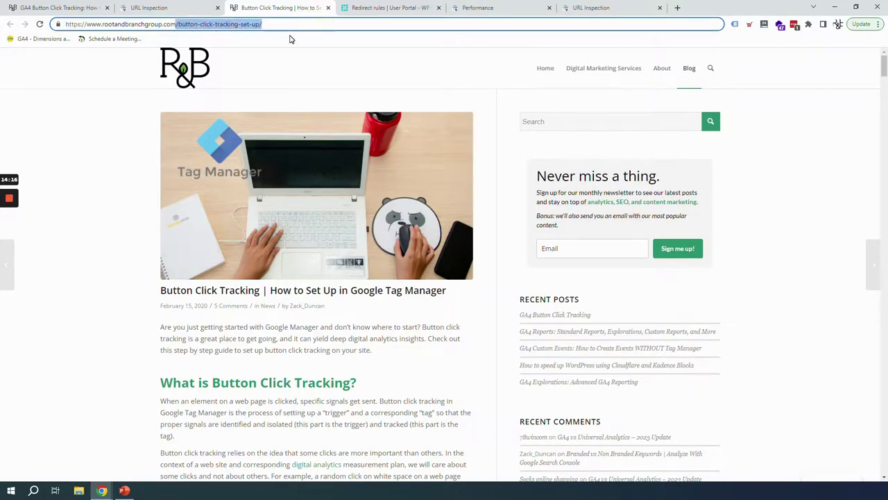
pyautogui.click(389, 8)
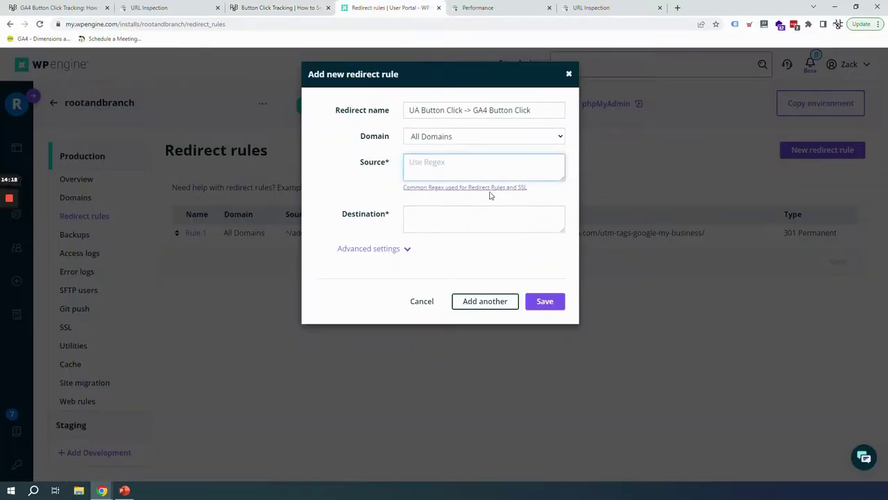
pyautogui.hotkey('ctrl', 'v')
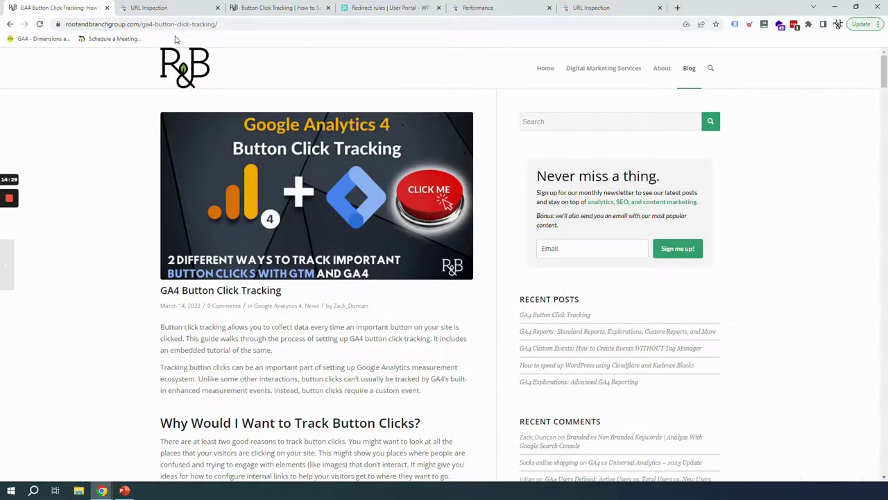
# Copy the GA4 post's path /ga4-button-click-tracking/ and paste it as the rule's destination.
pyautogui.click(174, 24)
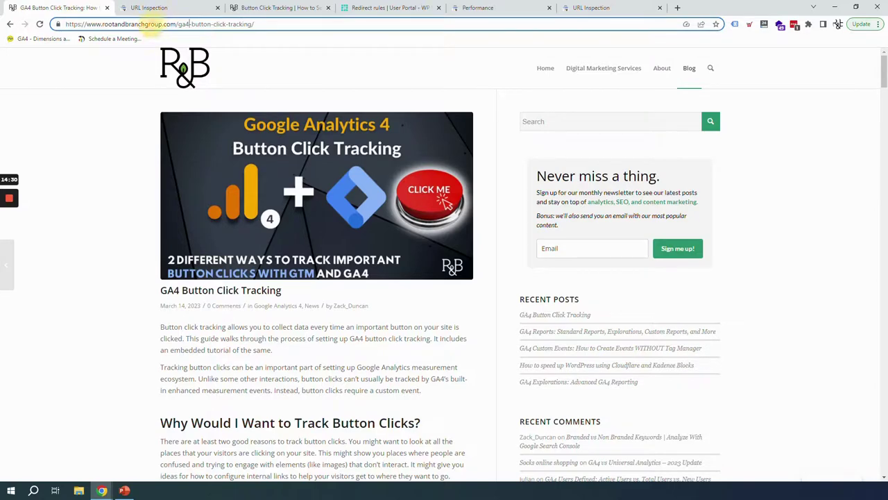
pyautogui.moveTo(176, 24); pyautogui.dragTo(285, 24)
pyautogui.hotkey('ctrl', 'c')
pyautogui.click(389, 7)
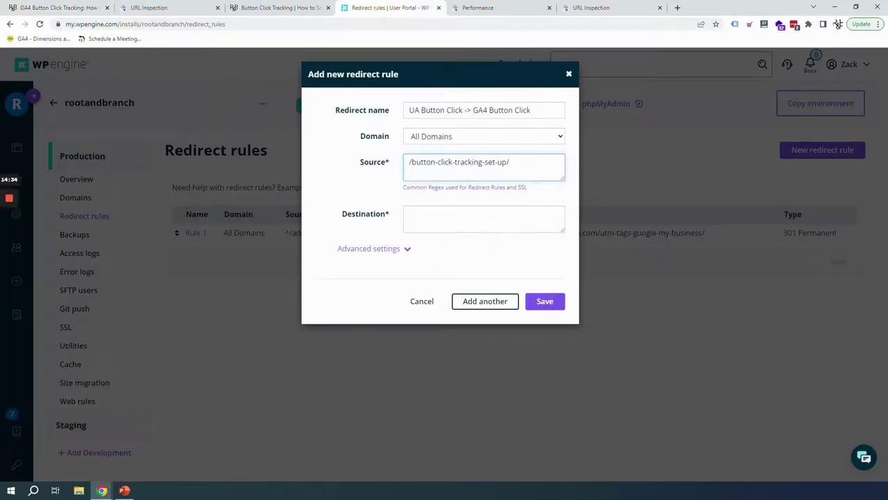
pyautogui.click(428, 218)
pyautogui.hotkey('ctrl', 'v')
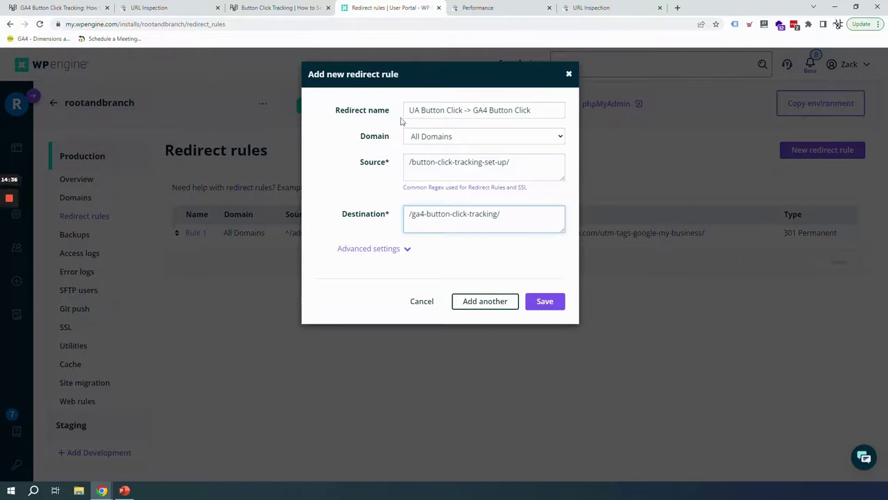
# Recheck the old button-click post's address against the source path.
pyautogui.click(517, 164)
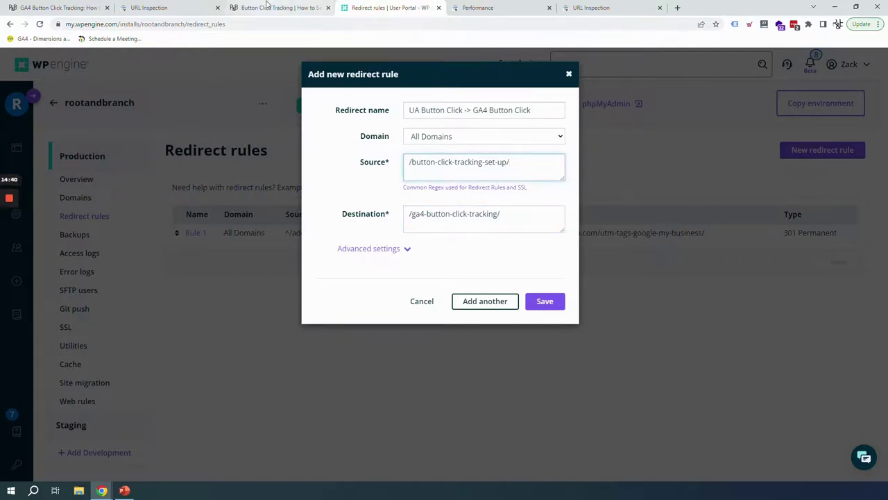
pyautogui.moveTo(266, 7)
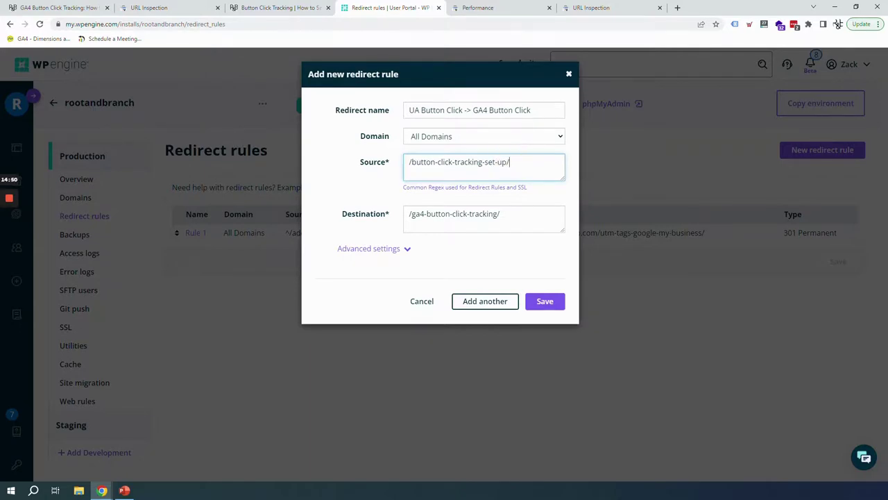
pyautogui.click(276, 8)
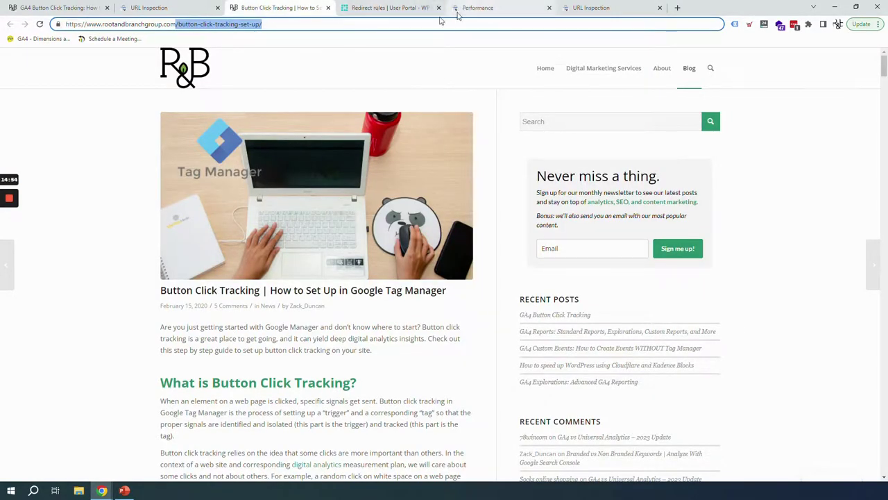
pyautogui.click(255, 25)
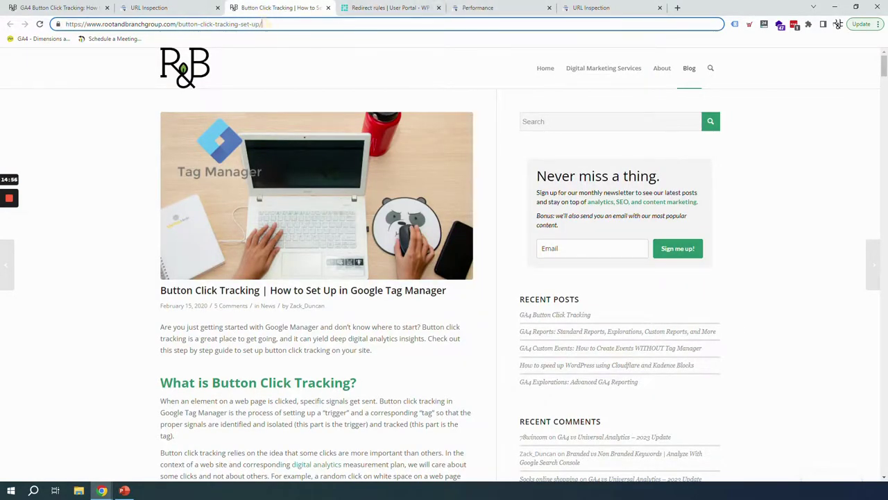
pyautogui.click(400, 7)
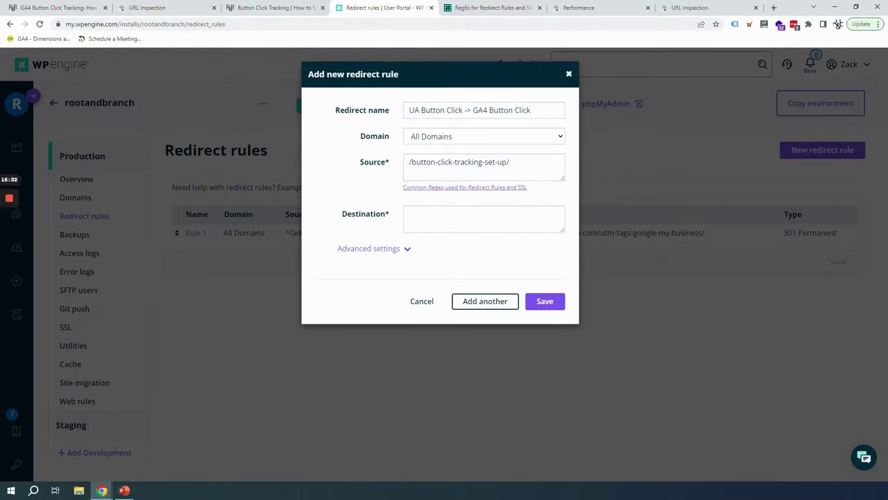
# Append '?' to the source path, confirming the optional-character symbol in WP Engine's regex guide.
pyautogui.click(520, 164)
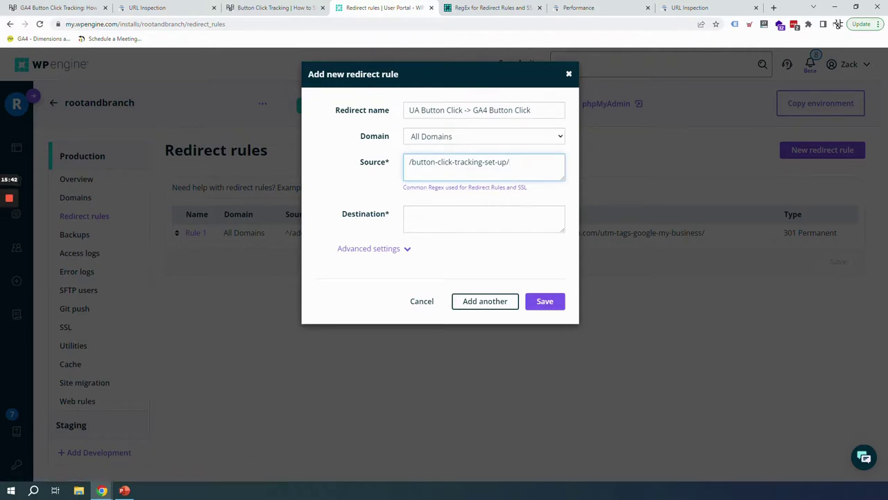
pyautogui.write('?')
pyautogui.click(468, 7)
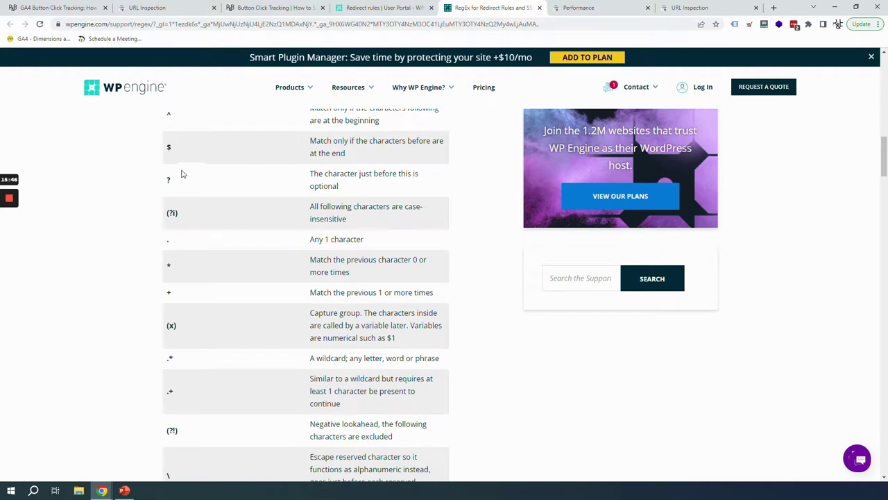
pyautogui.moveTo(309, 173); pyautogui.dragTo(392, 195)
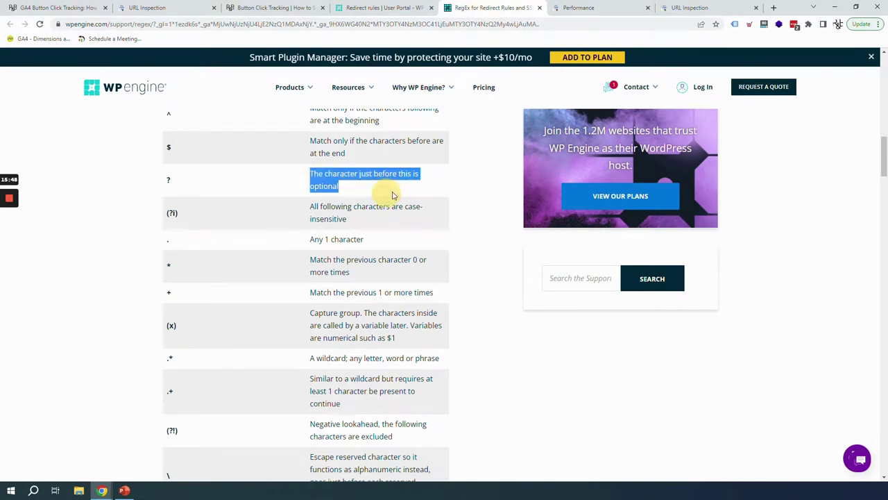
pyautogui.click(375, 7)
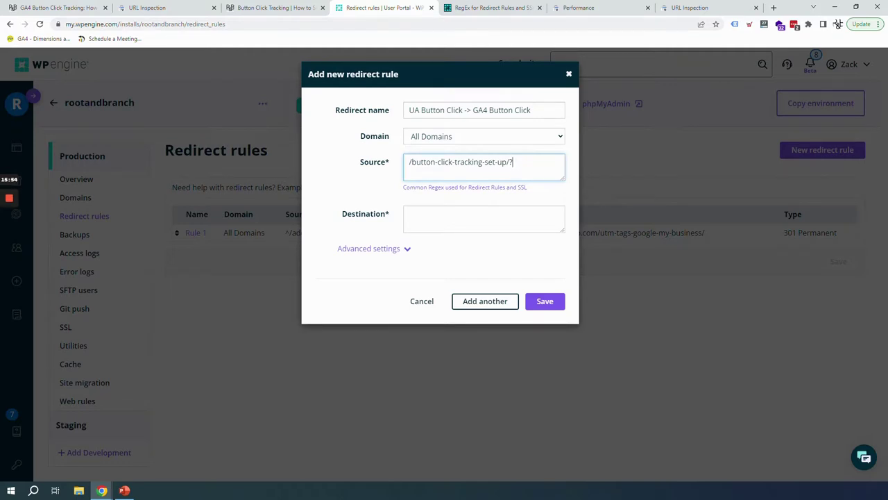
pyautogui.moveTo(508, 162); pyautogui.dragTo(393, 167)
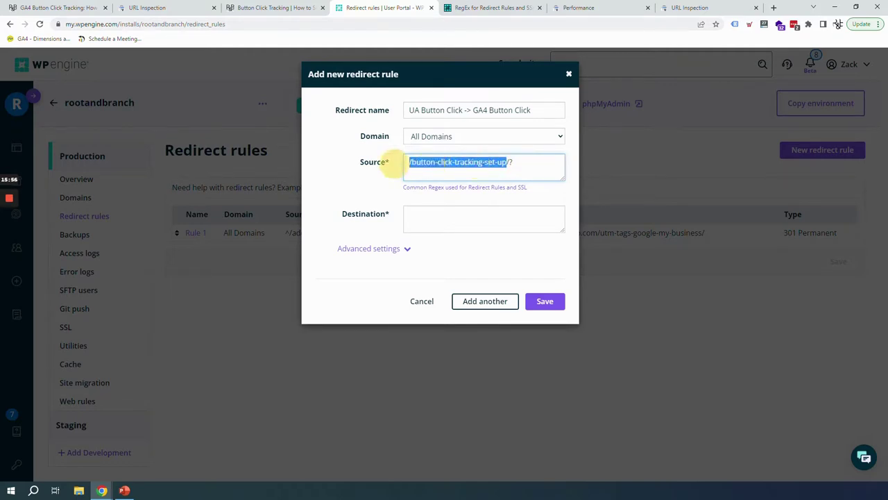
# Prefix the source with '^' to read ^/button-click-tracking-set-up/?, then save the 301 rule.
pyautogui.click(511, 162)
pyautogui.moveTo(513, 162); pyautogui.dragTo(394, 164)
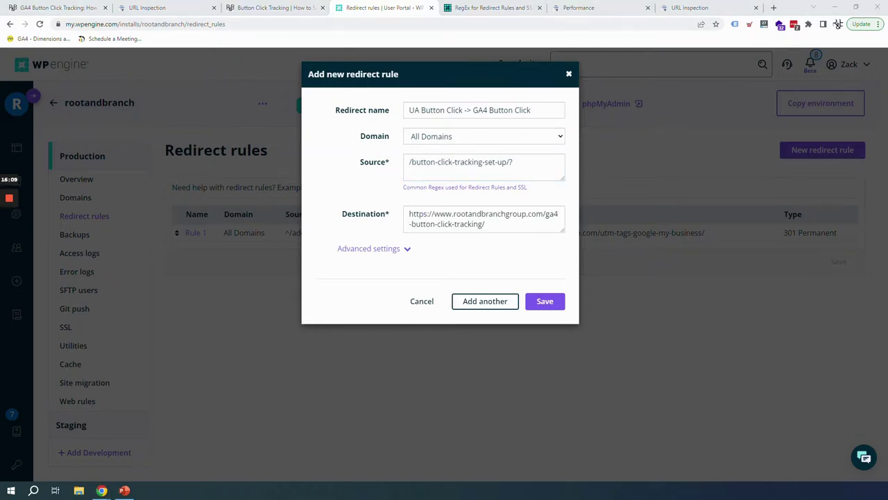
pyautogui.click(409, 163)
pyautogui.write('^')
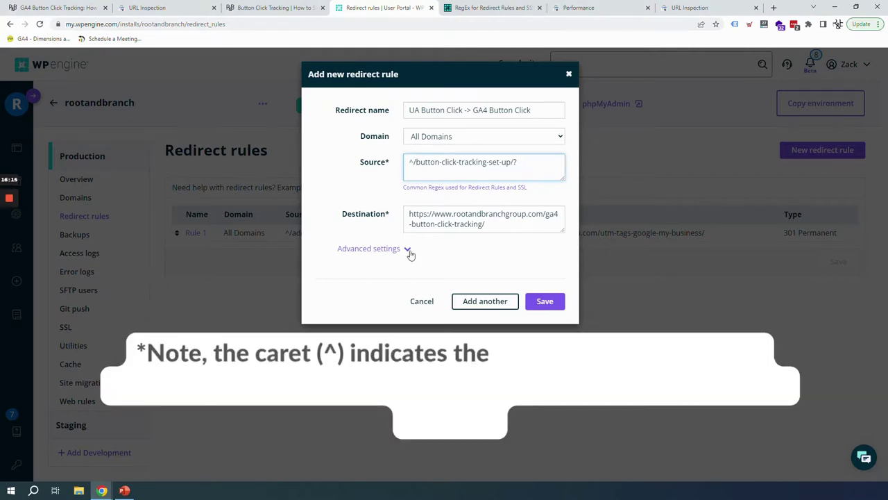
pyautogui.click(545, 301)
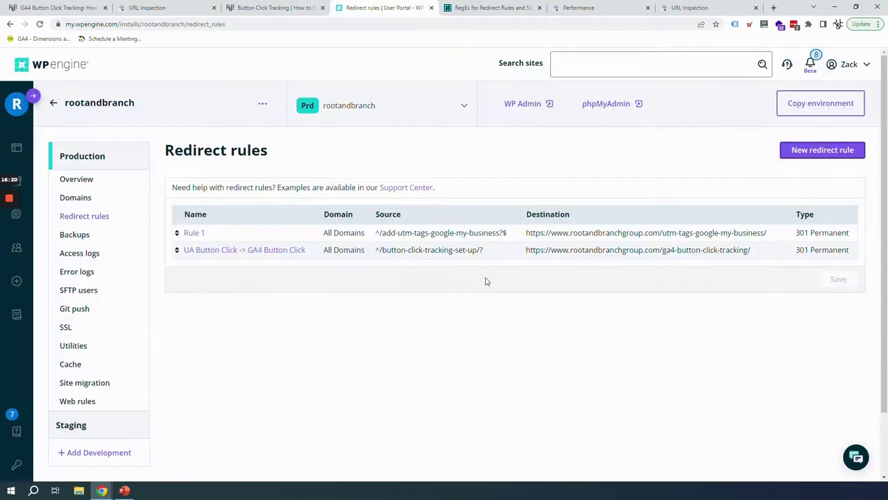
pyautogui.moveTo(375, 233); pyautogui.dragTo(427, 231)
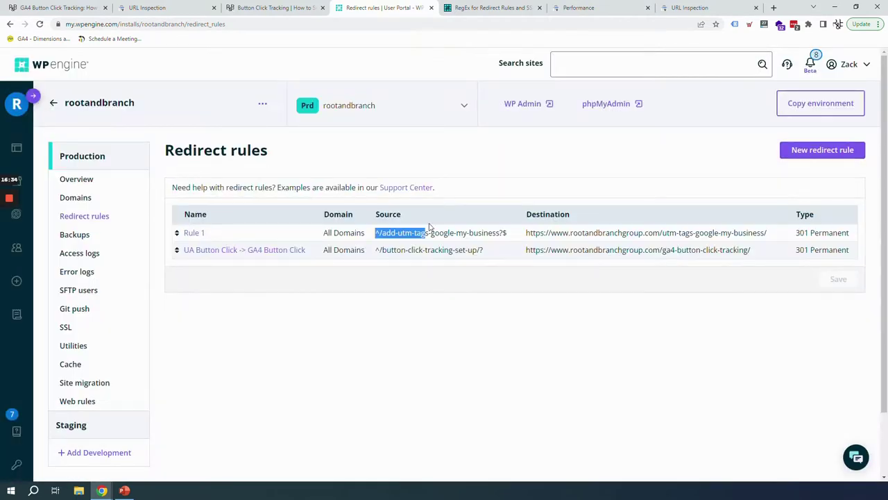